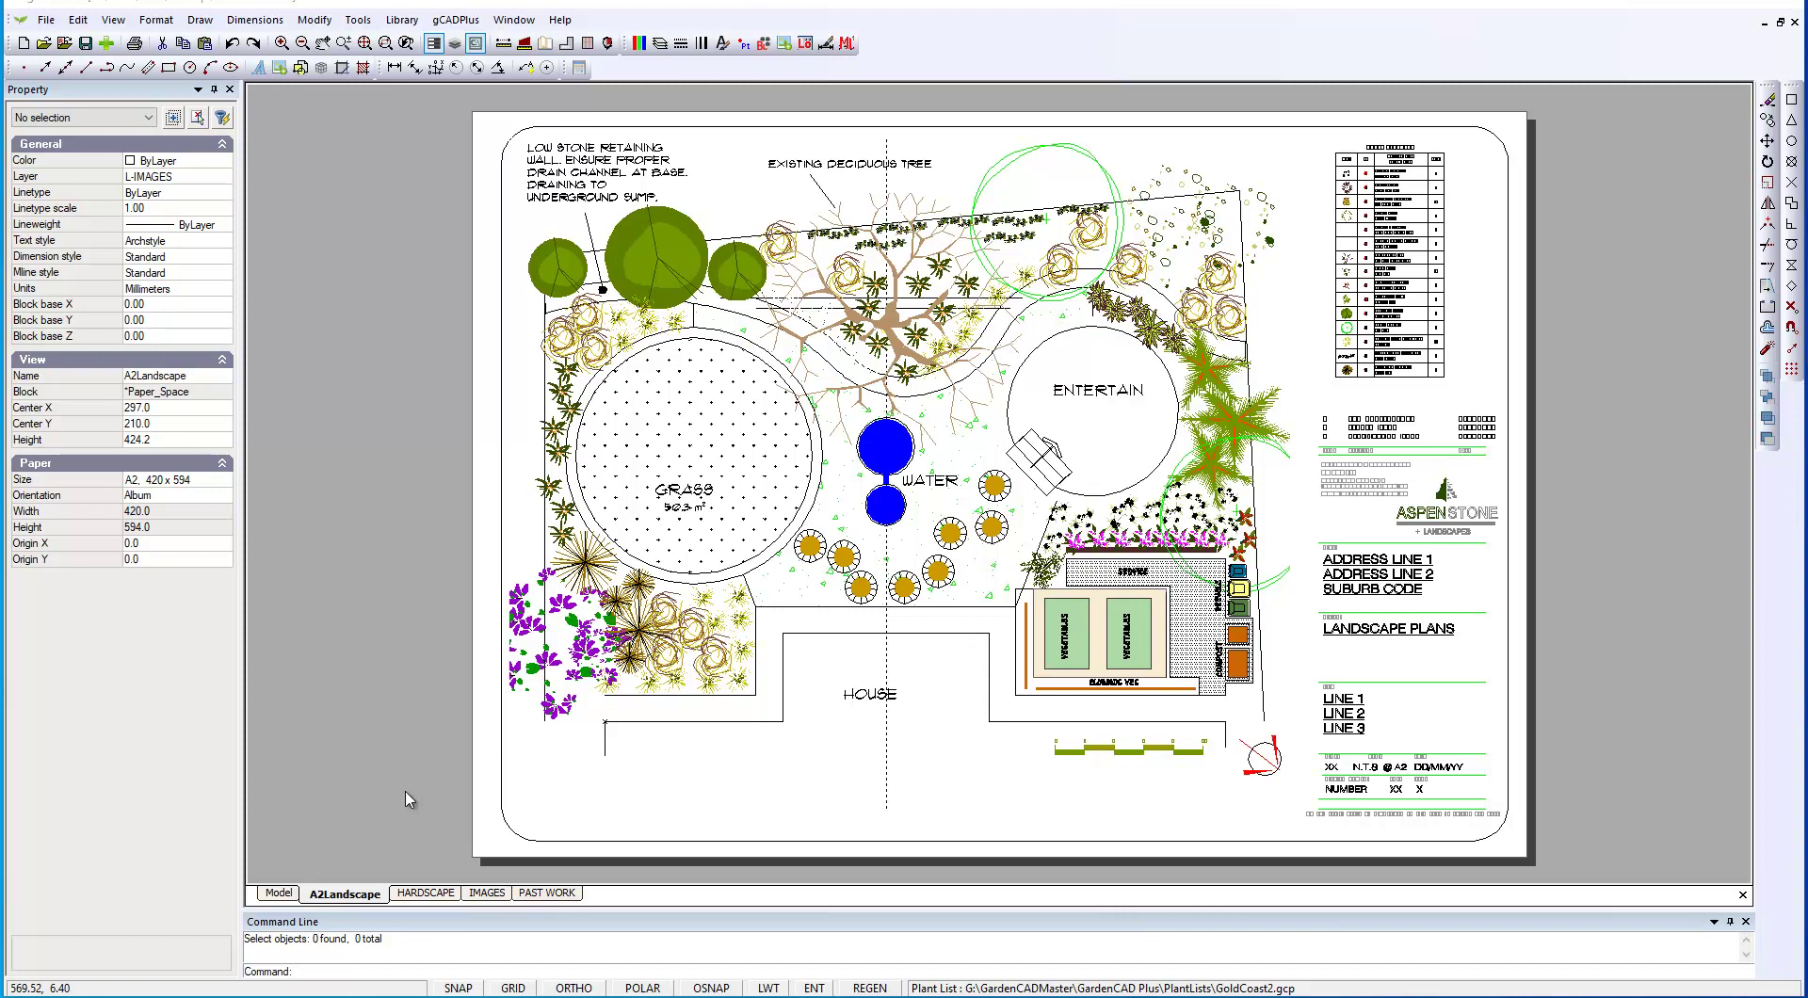
- Switch to model space, then select and deselect the VegGarden block
{"action": "left_click", "coordinate": [279, 893]}
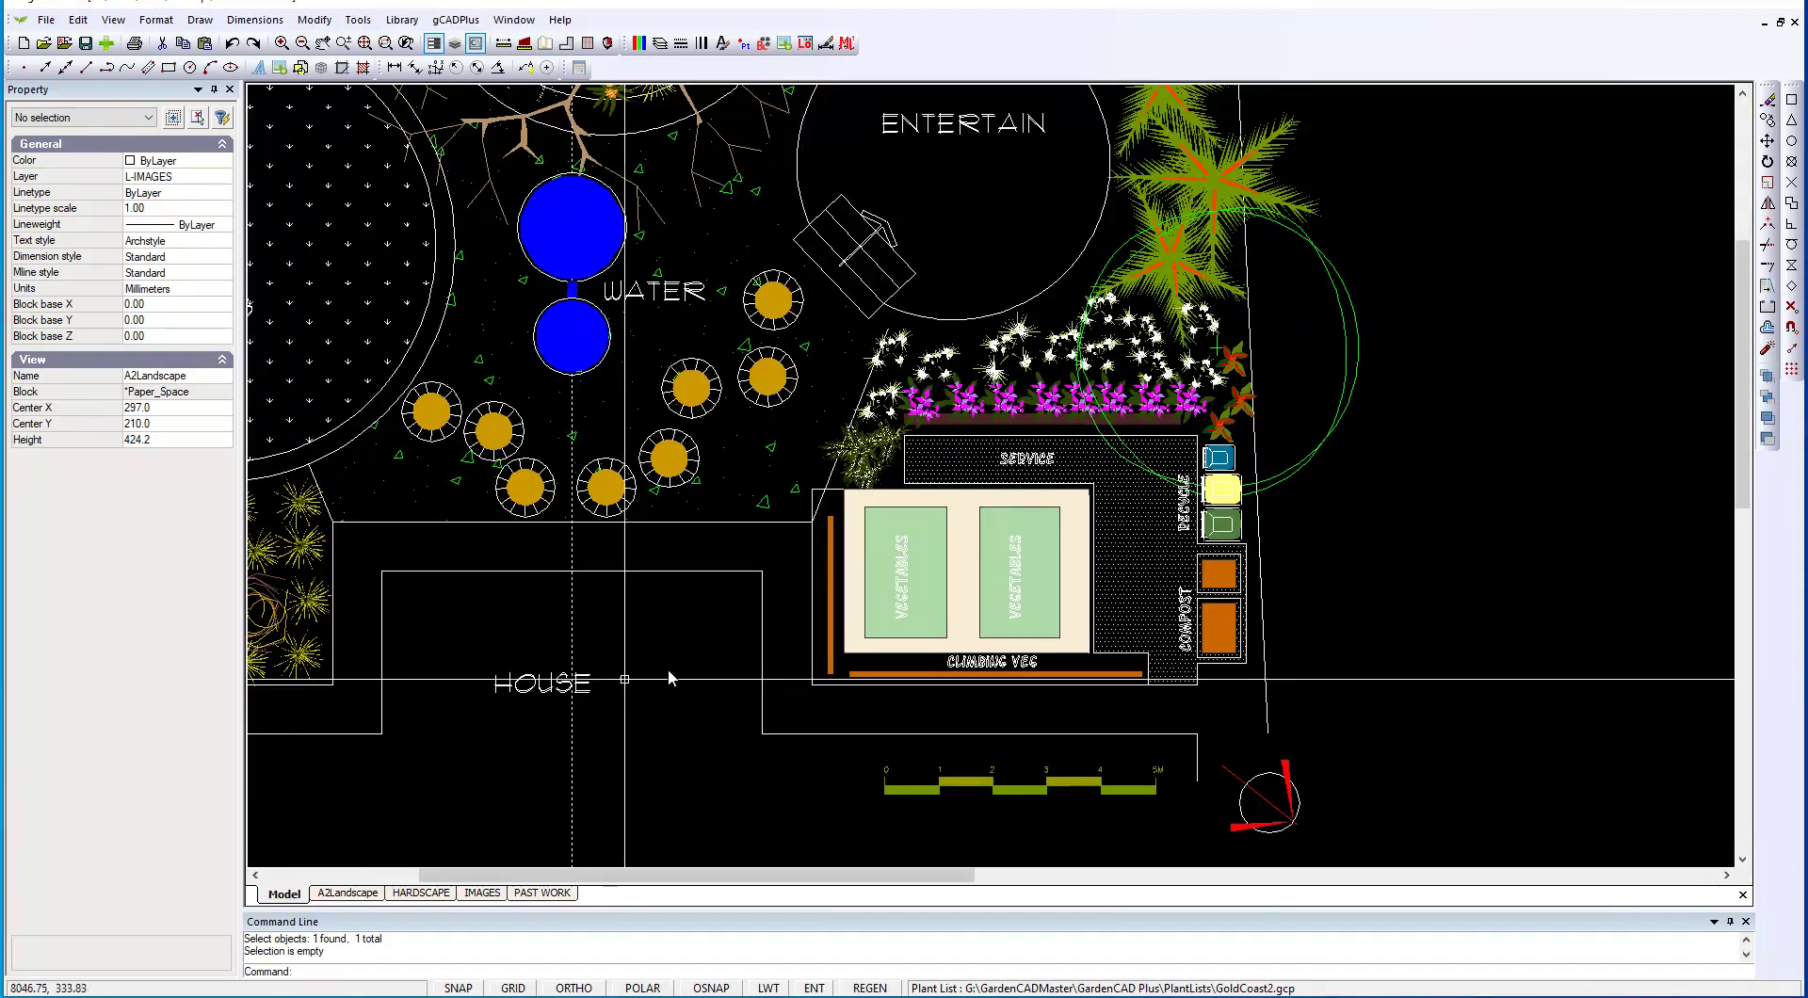
{"action": "left_click", "coordinate": [891, 659]}
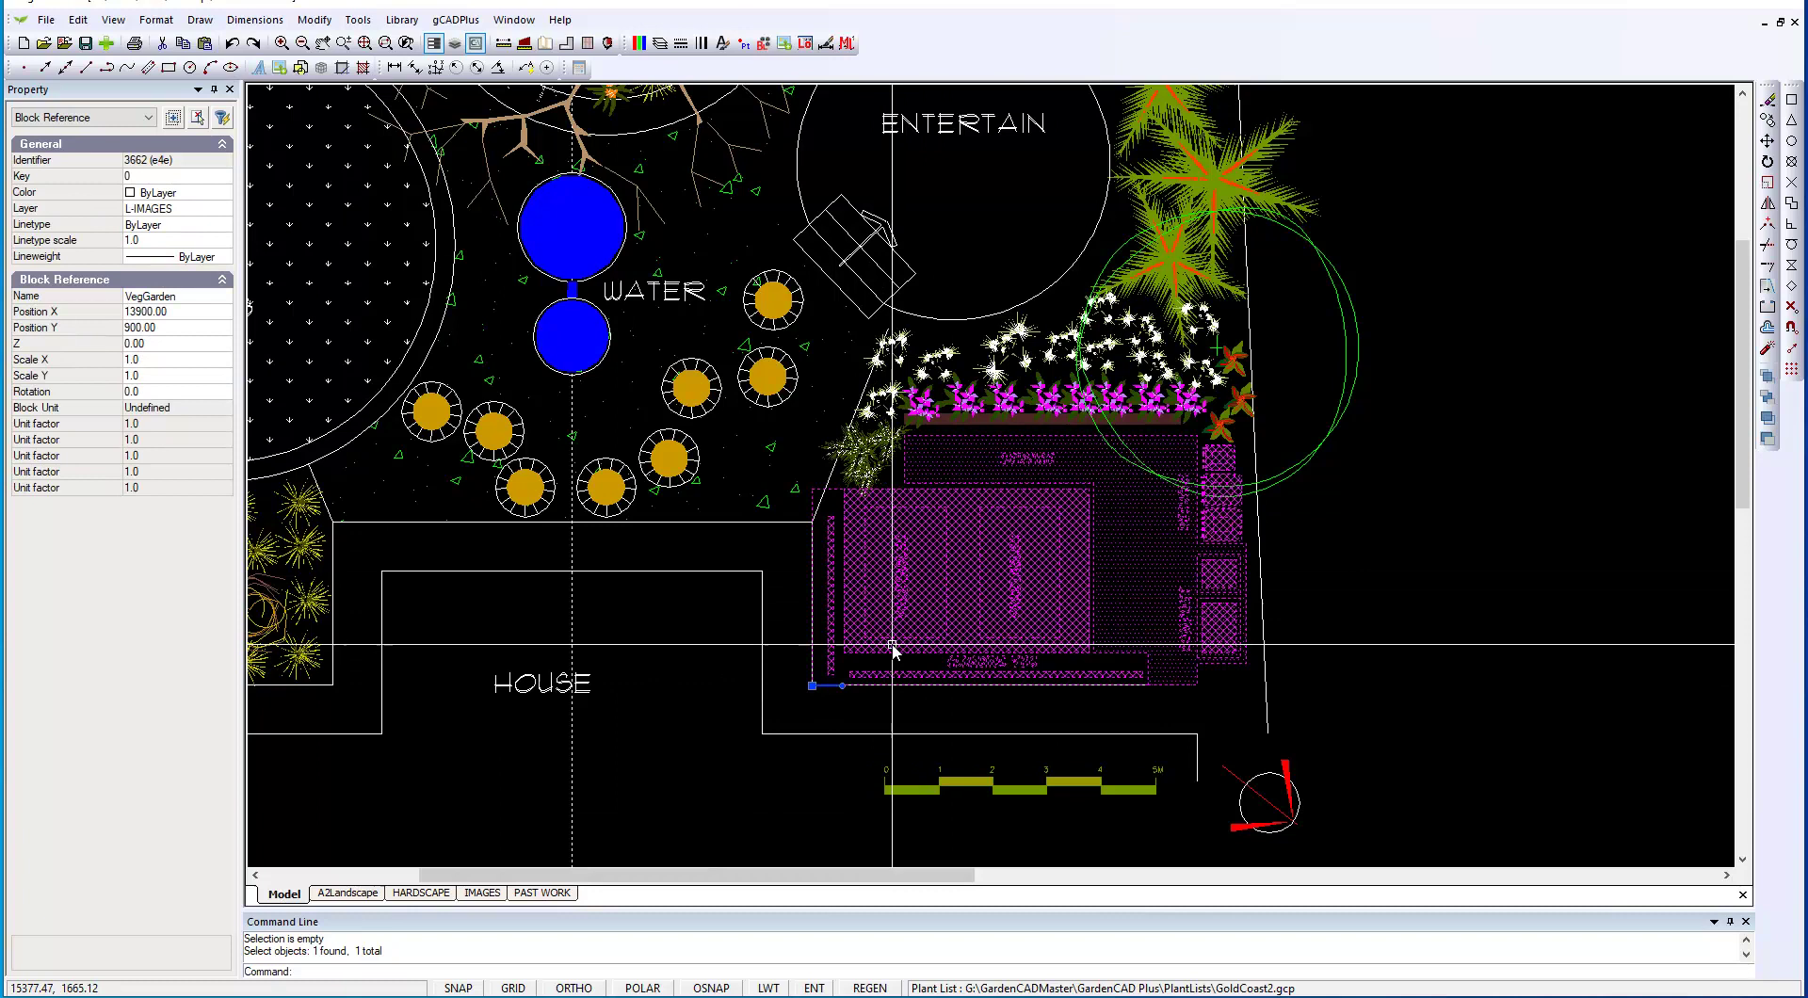
{"action": "key", "text": "Escape"}
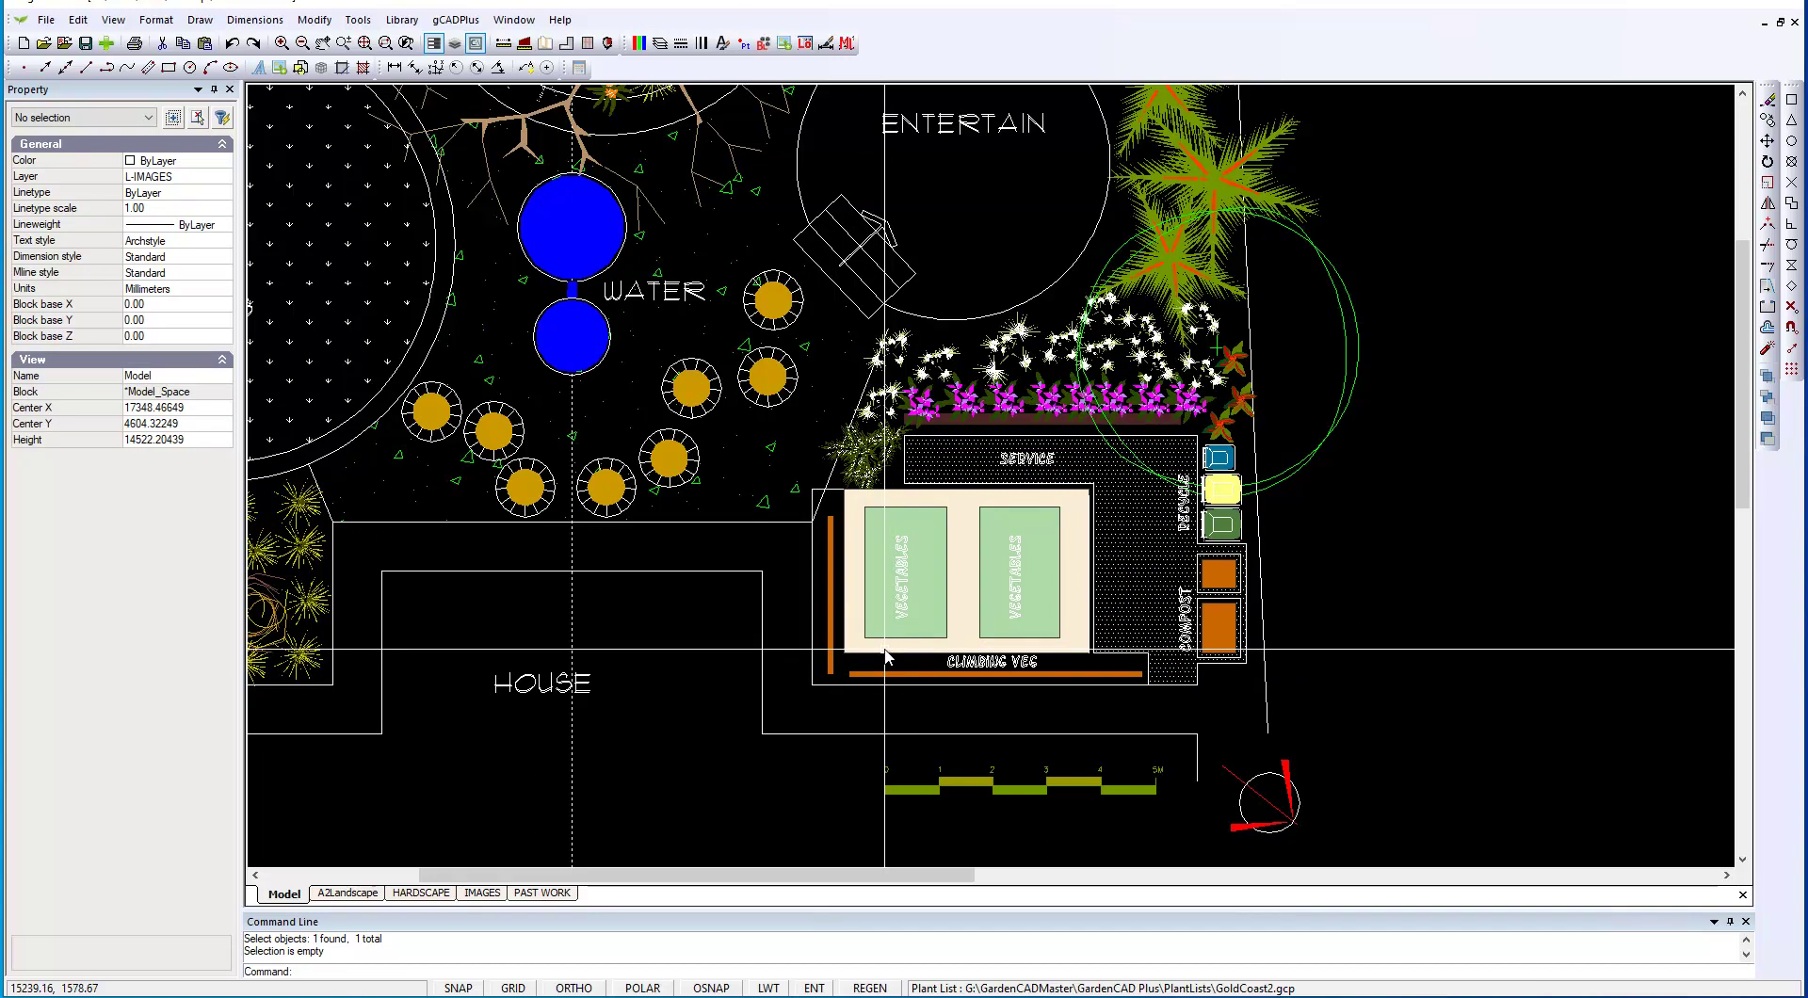
{"action": "left_click", "coordinate": [513, 20]}
{"action": "left_click", "coordinate": [536, 160]}
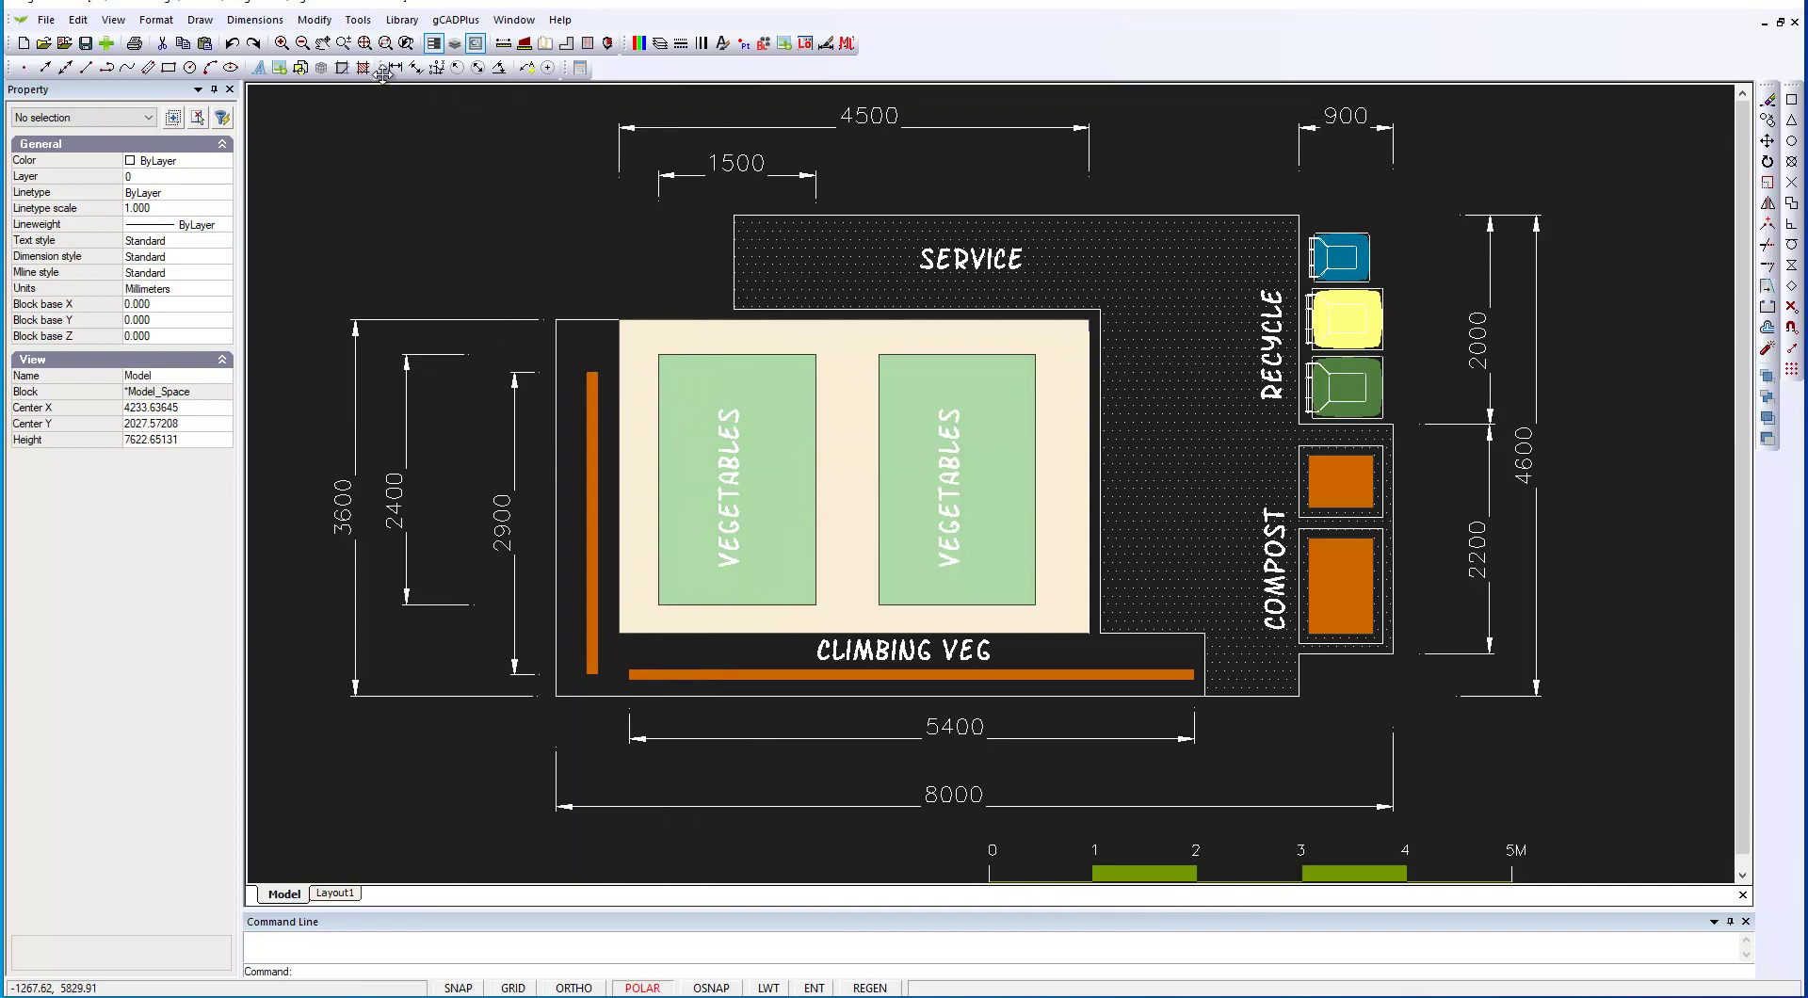
- Float the Dimension toolbar over the canvas as its own panel
{"action": "left_click_drag", "start_coordinate": [381, 67], "coordinate": [350, 172]}
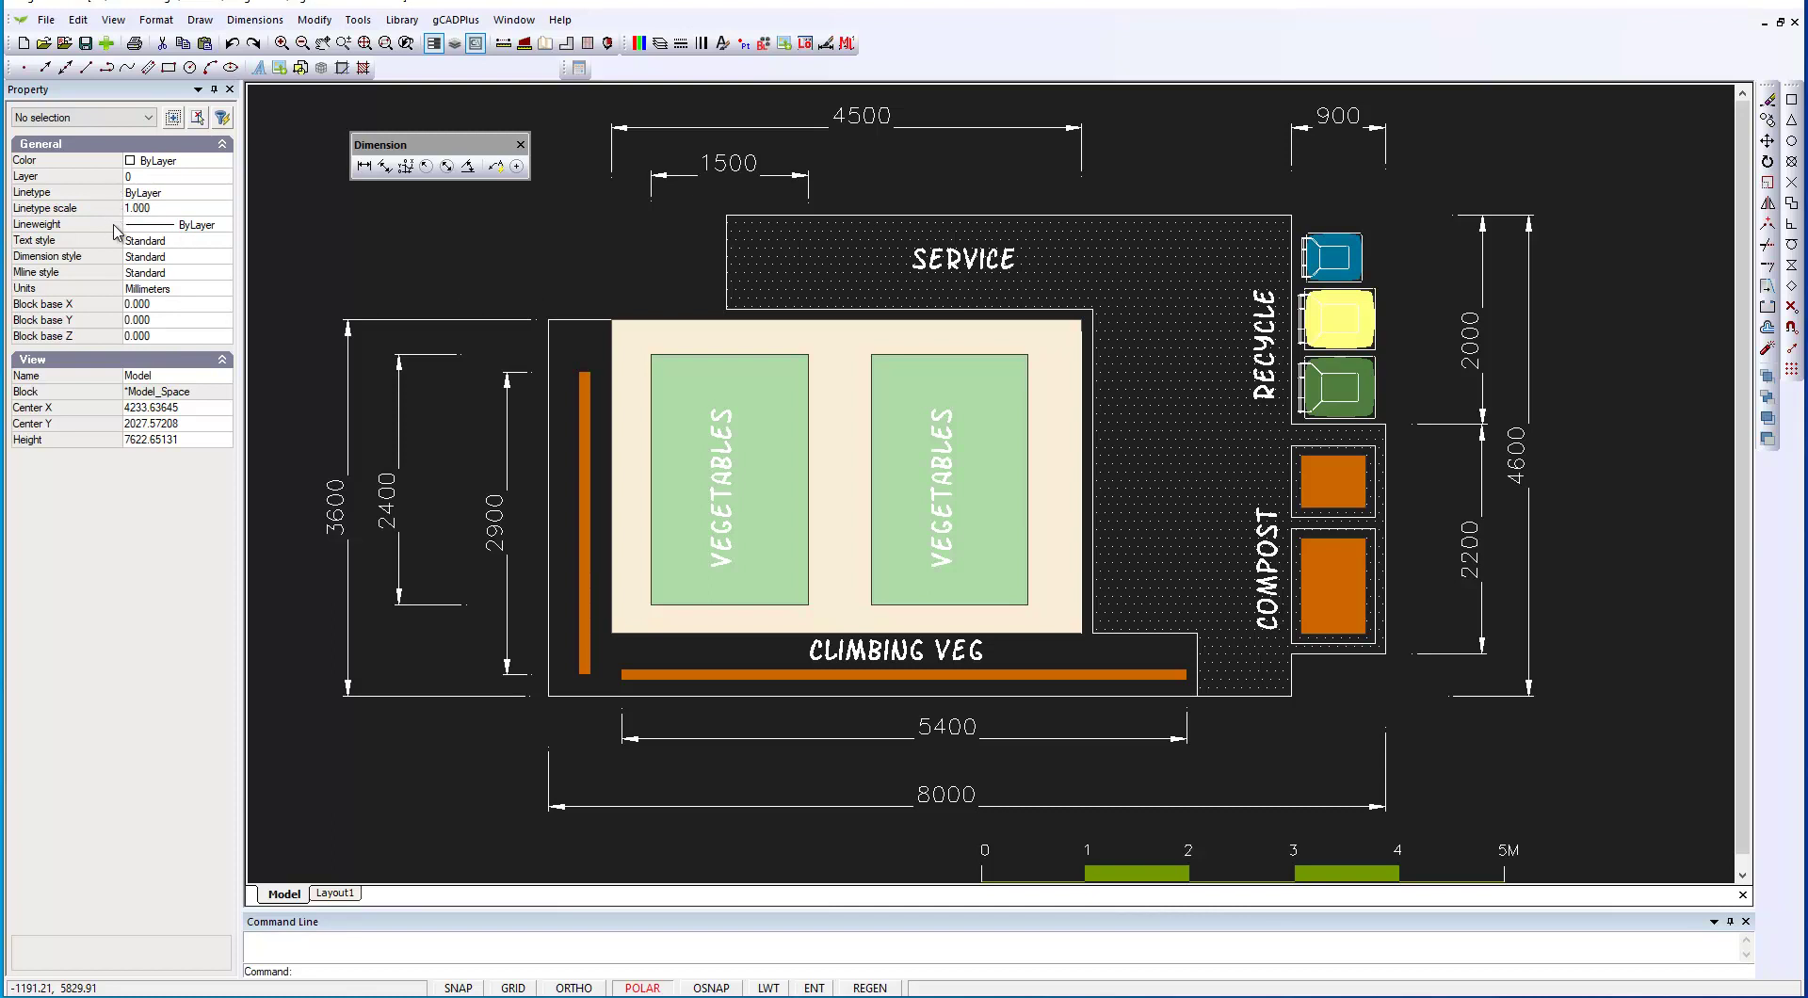
- Set L-DIM as the current layer from the Property panel's Layer dropdown
{"action": "left_click", "coordinate": [192, 179]}
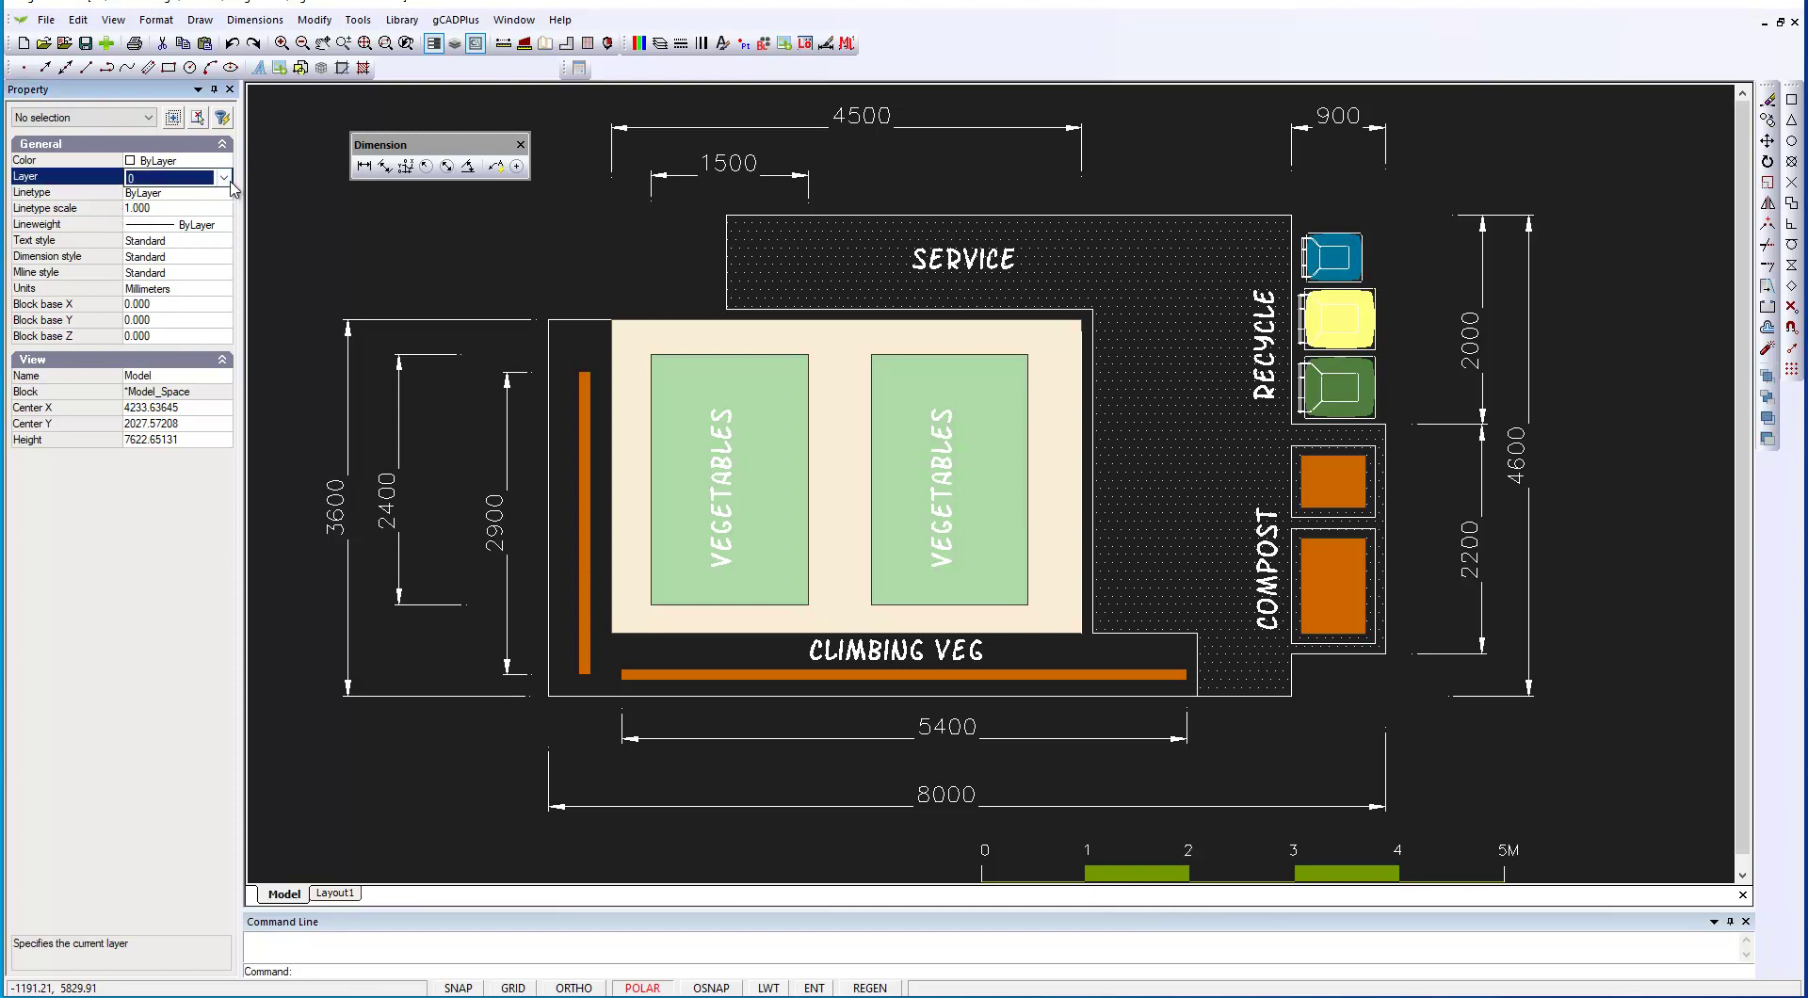
{"action": "left_click", "coordinate": [226, 180]}
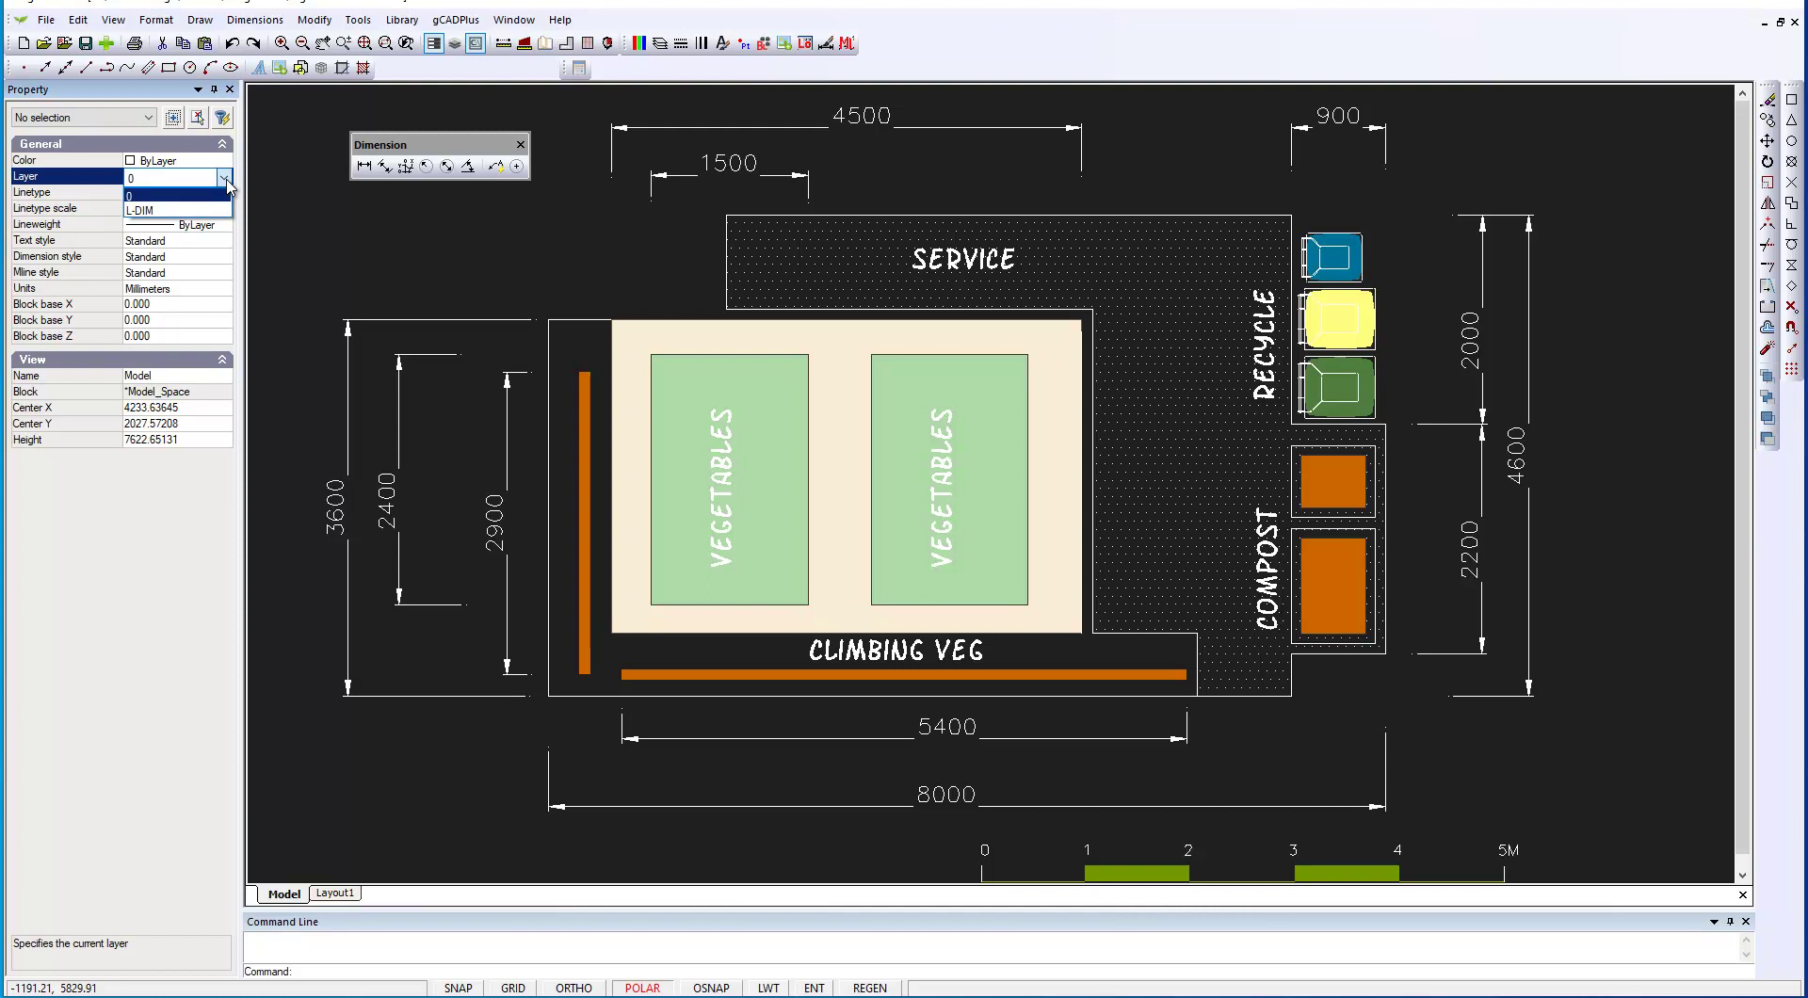
{"action": "left_click", "coordinate": [165, 211]}
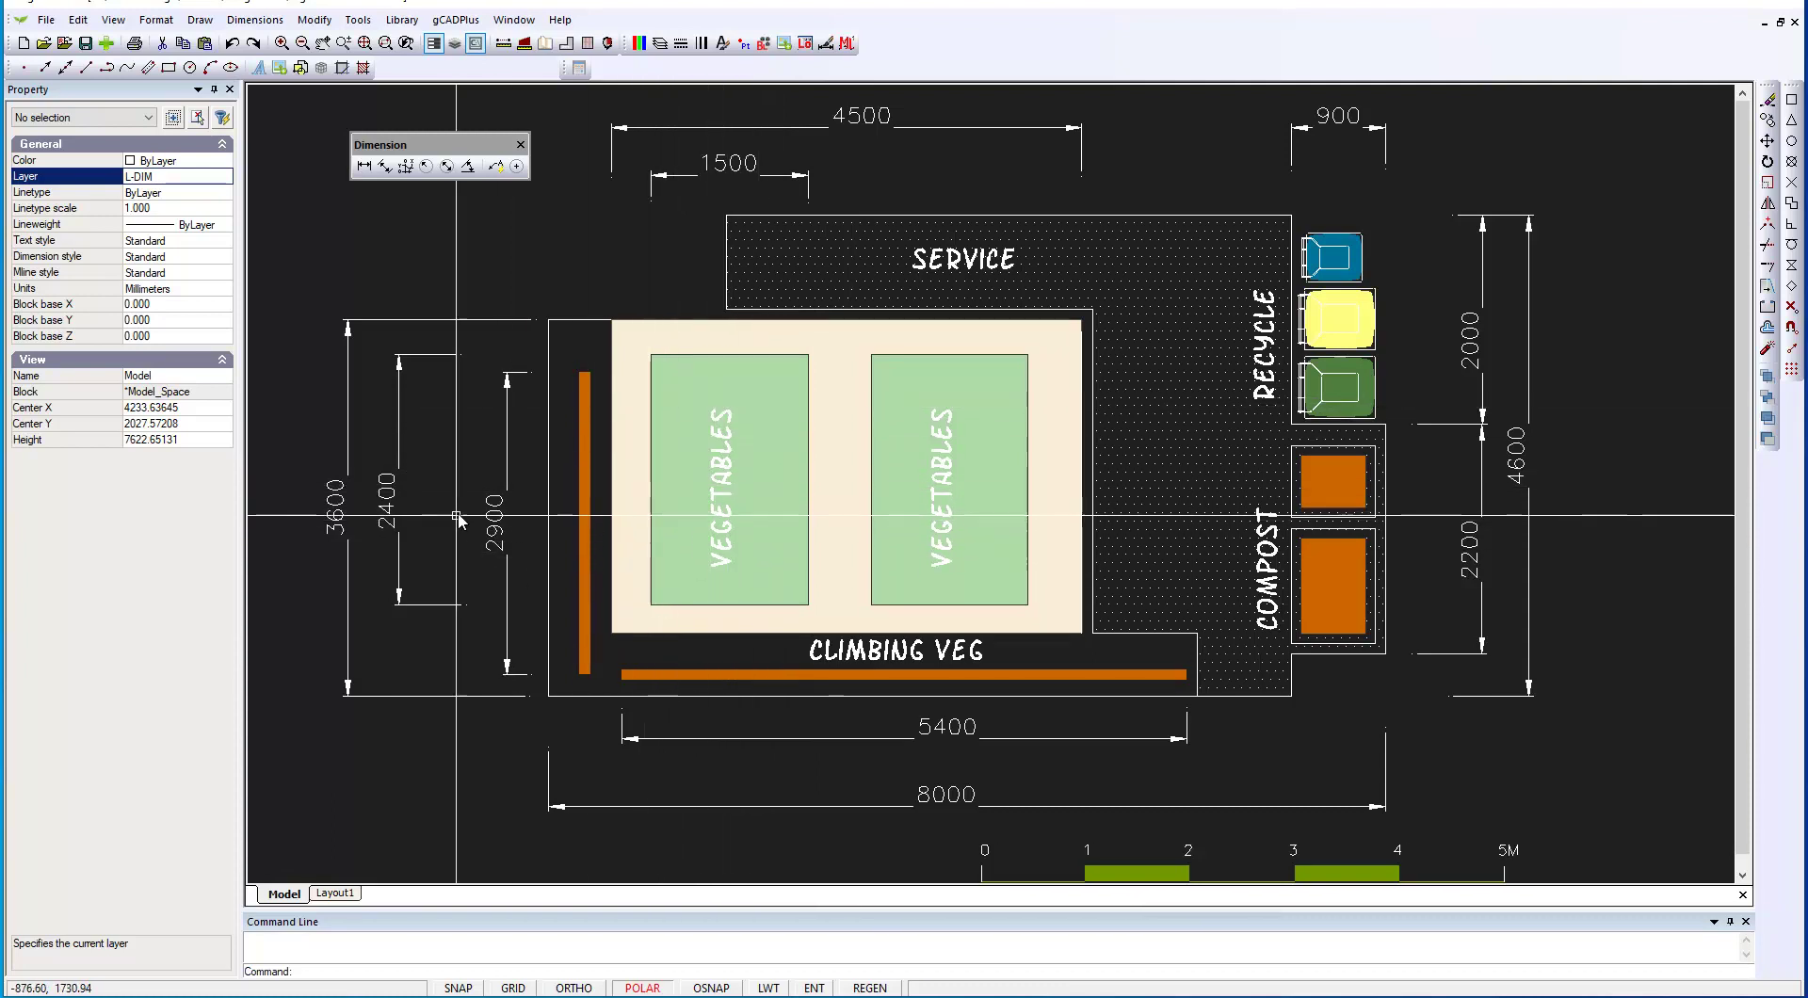
- Check the 2400 dimension's properties and float the object snap toolbar as a panel
{"action": "left_click", "coordinate": [398, 511]}
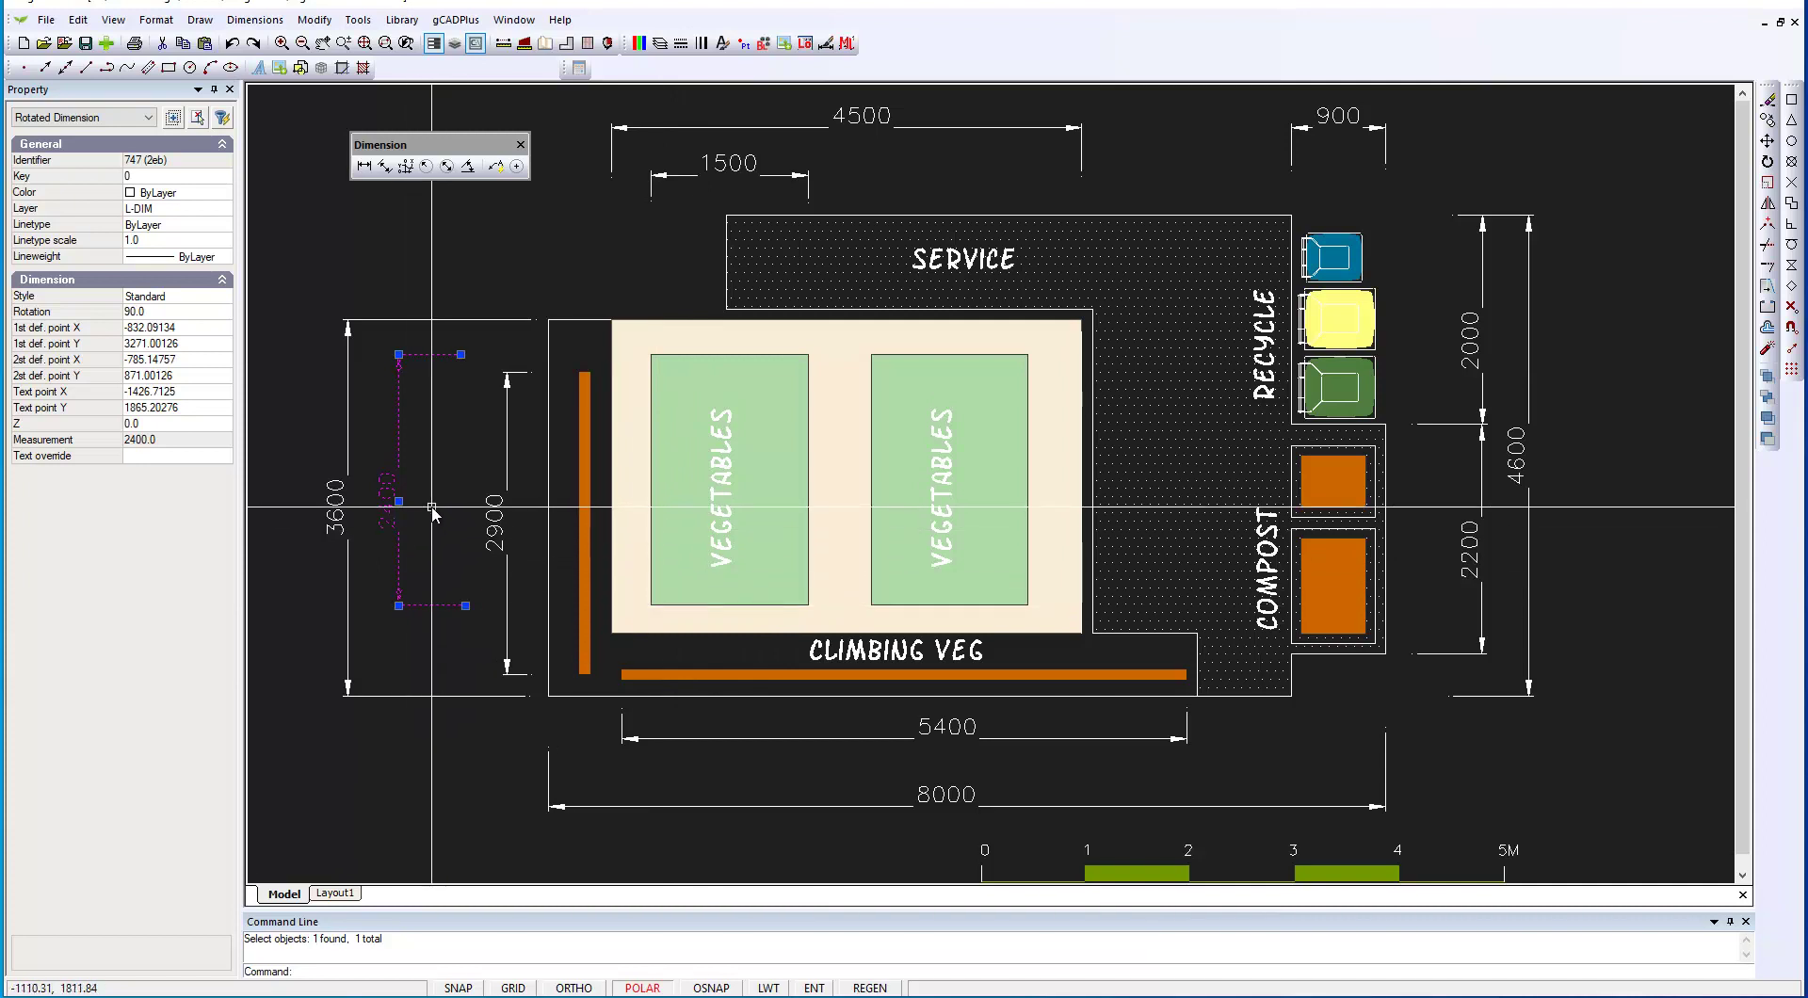
{"action": "key", "text": "Escape"}
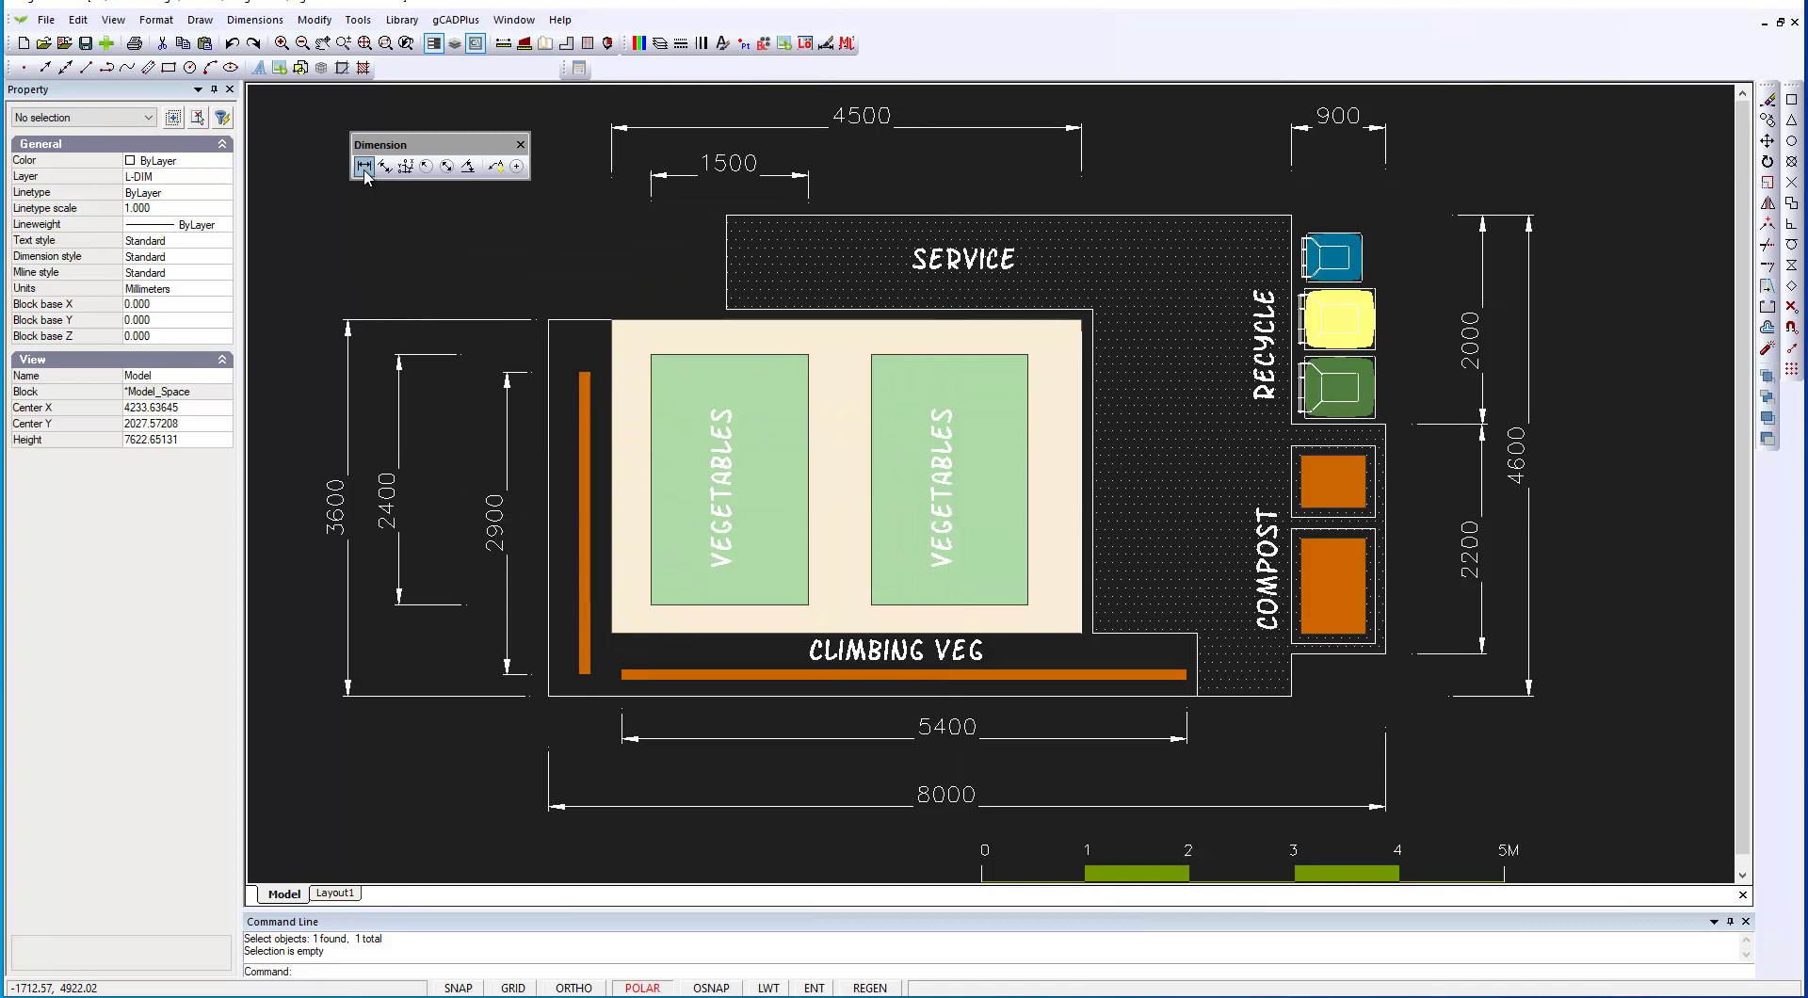
{"action": "left_click", "coordinate": [363, 166]}
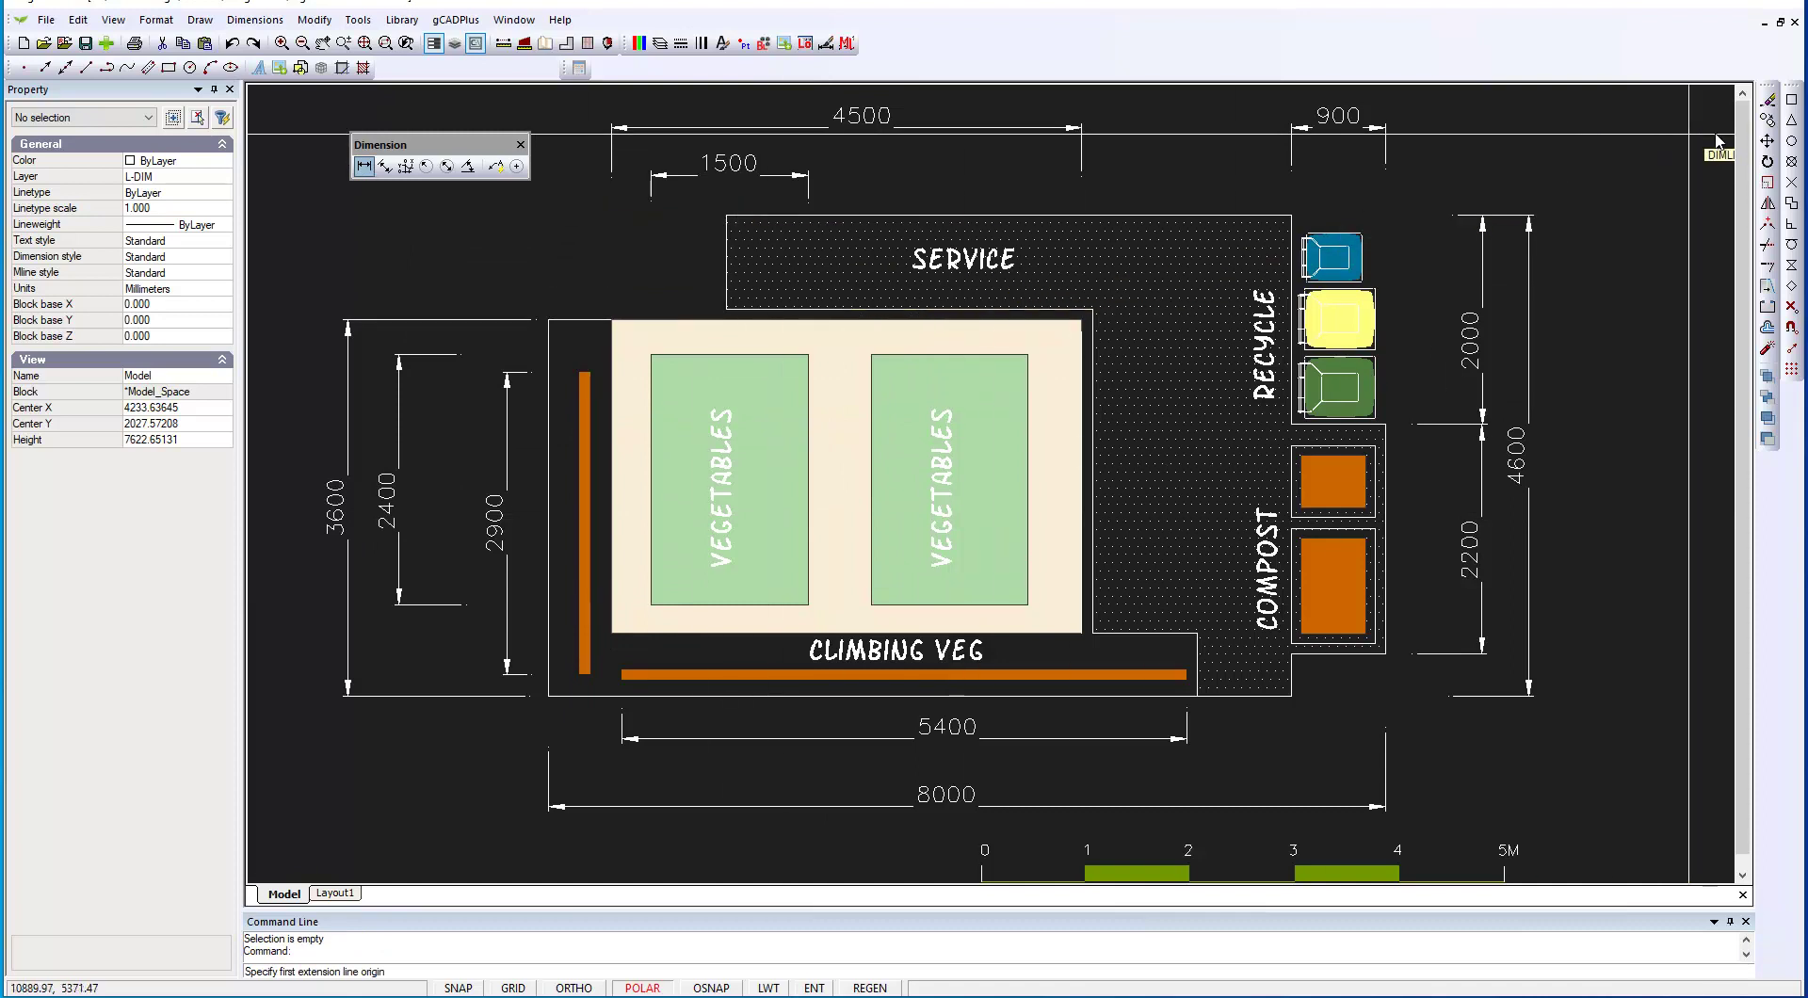
{"action": "mouse_move", "coordinate": [1789, 87]}
{"action": "left_mouse_down"}
{"action": "mouse_move", "coordinate": [1502, 130]}
{"action": "mouse_move", "coordinate": [1098, 142]}
{"action": "mouse_move", "coordinate": [1084, 167]}
{"action": "mouse_move", "coordinate": [1115, 172]}
{"action": "left_mouse_up"}
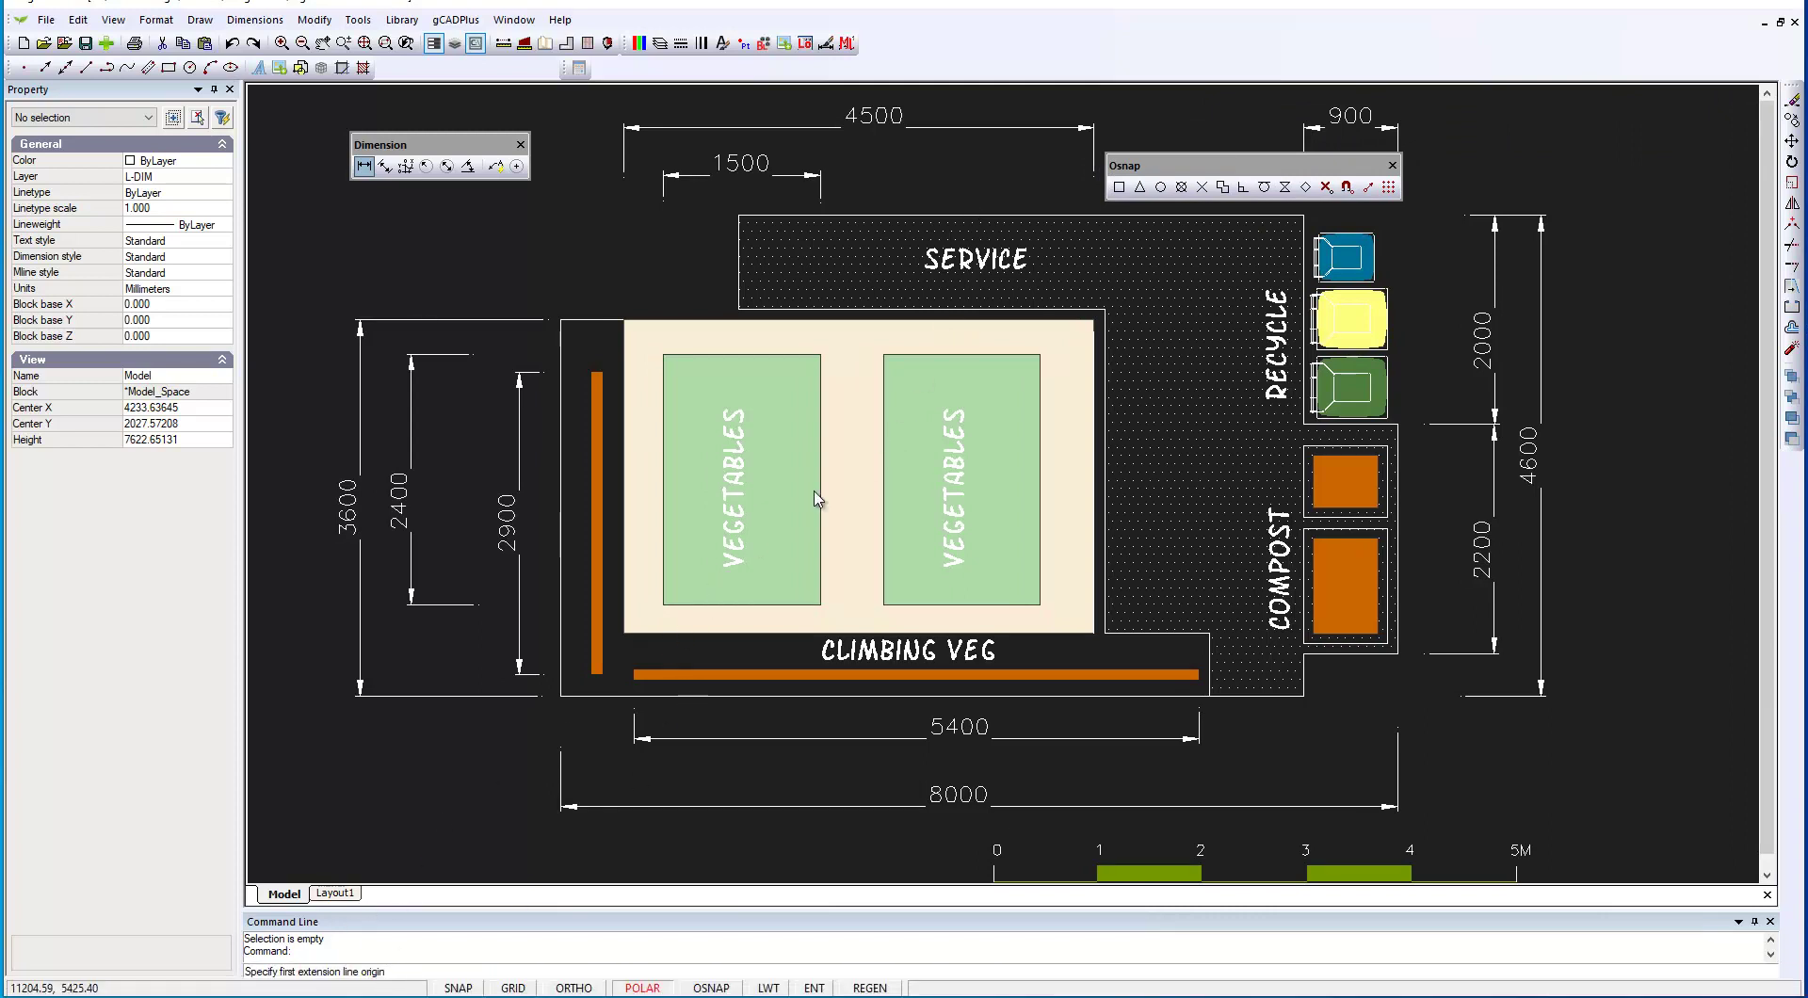
- Dimension the right bed's top corners as 1500, placed beside the existing 1500
{"action": "left_click", "coordinate": [1118, 186]}
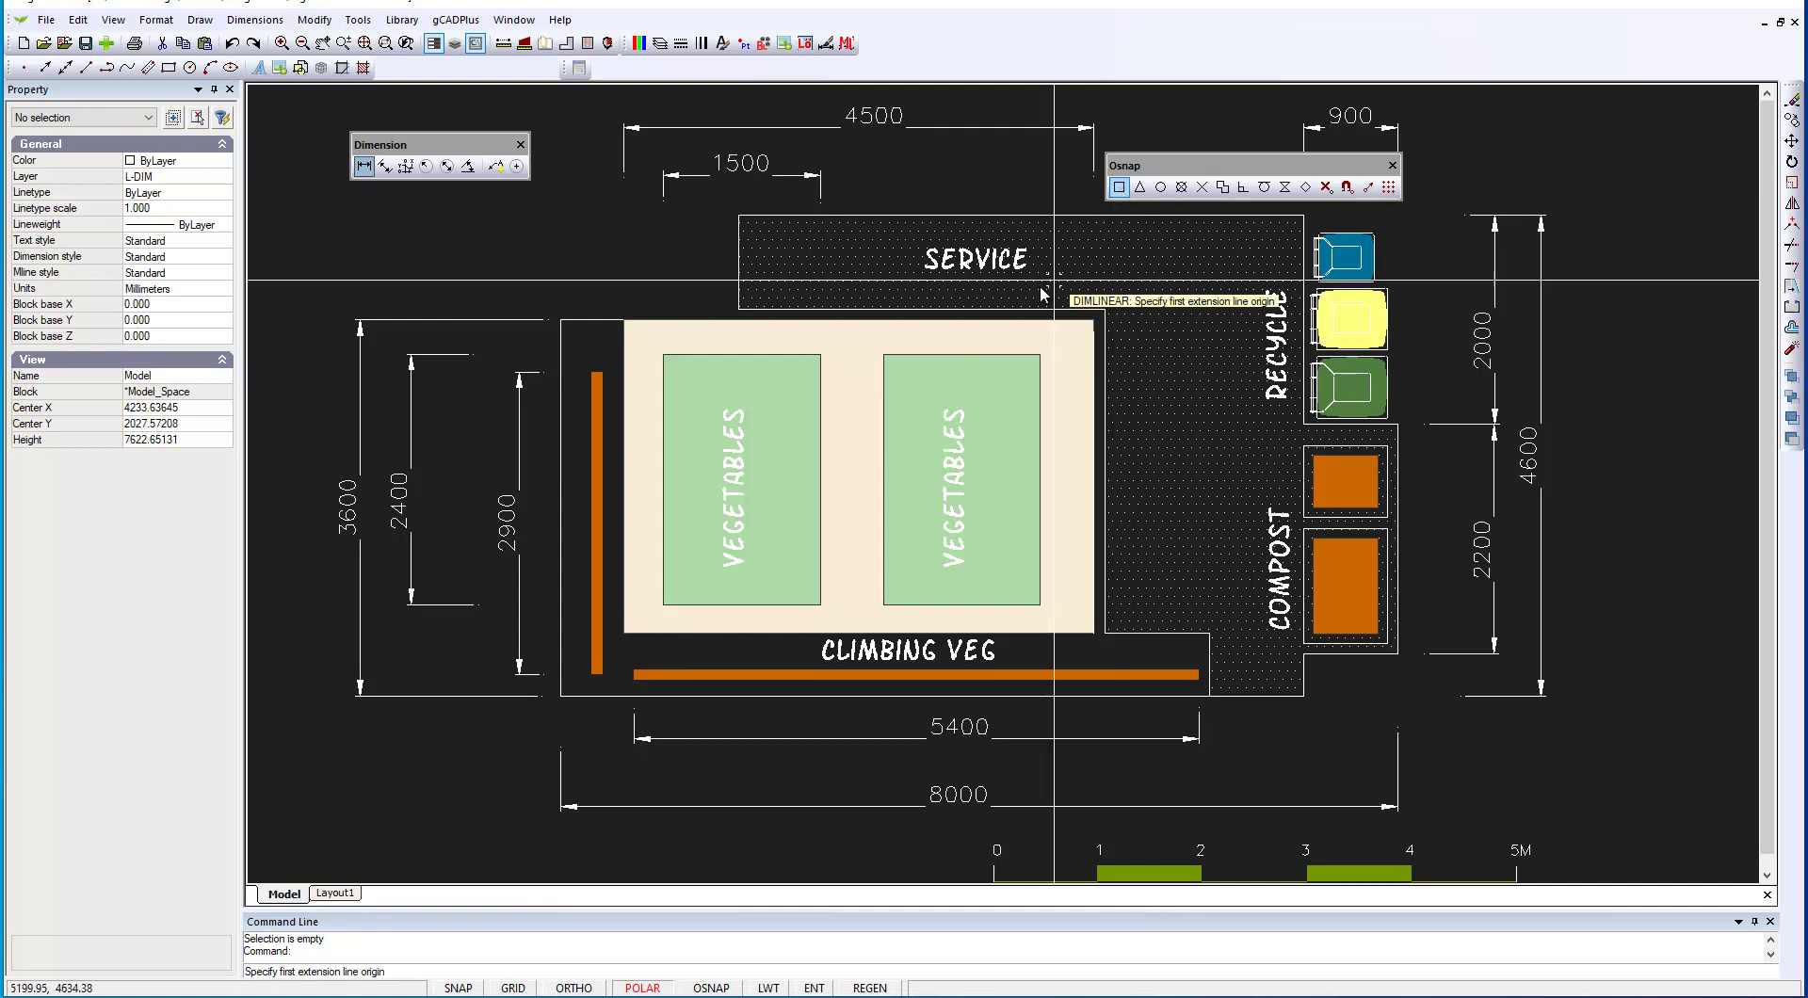
{"action": "left_click", "coordinate": [885, 352]}
{"action": "left_click", "coordinate": [1119, 186]}
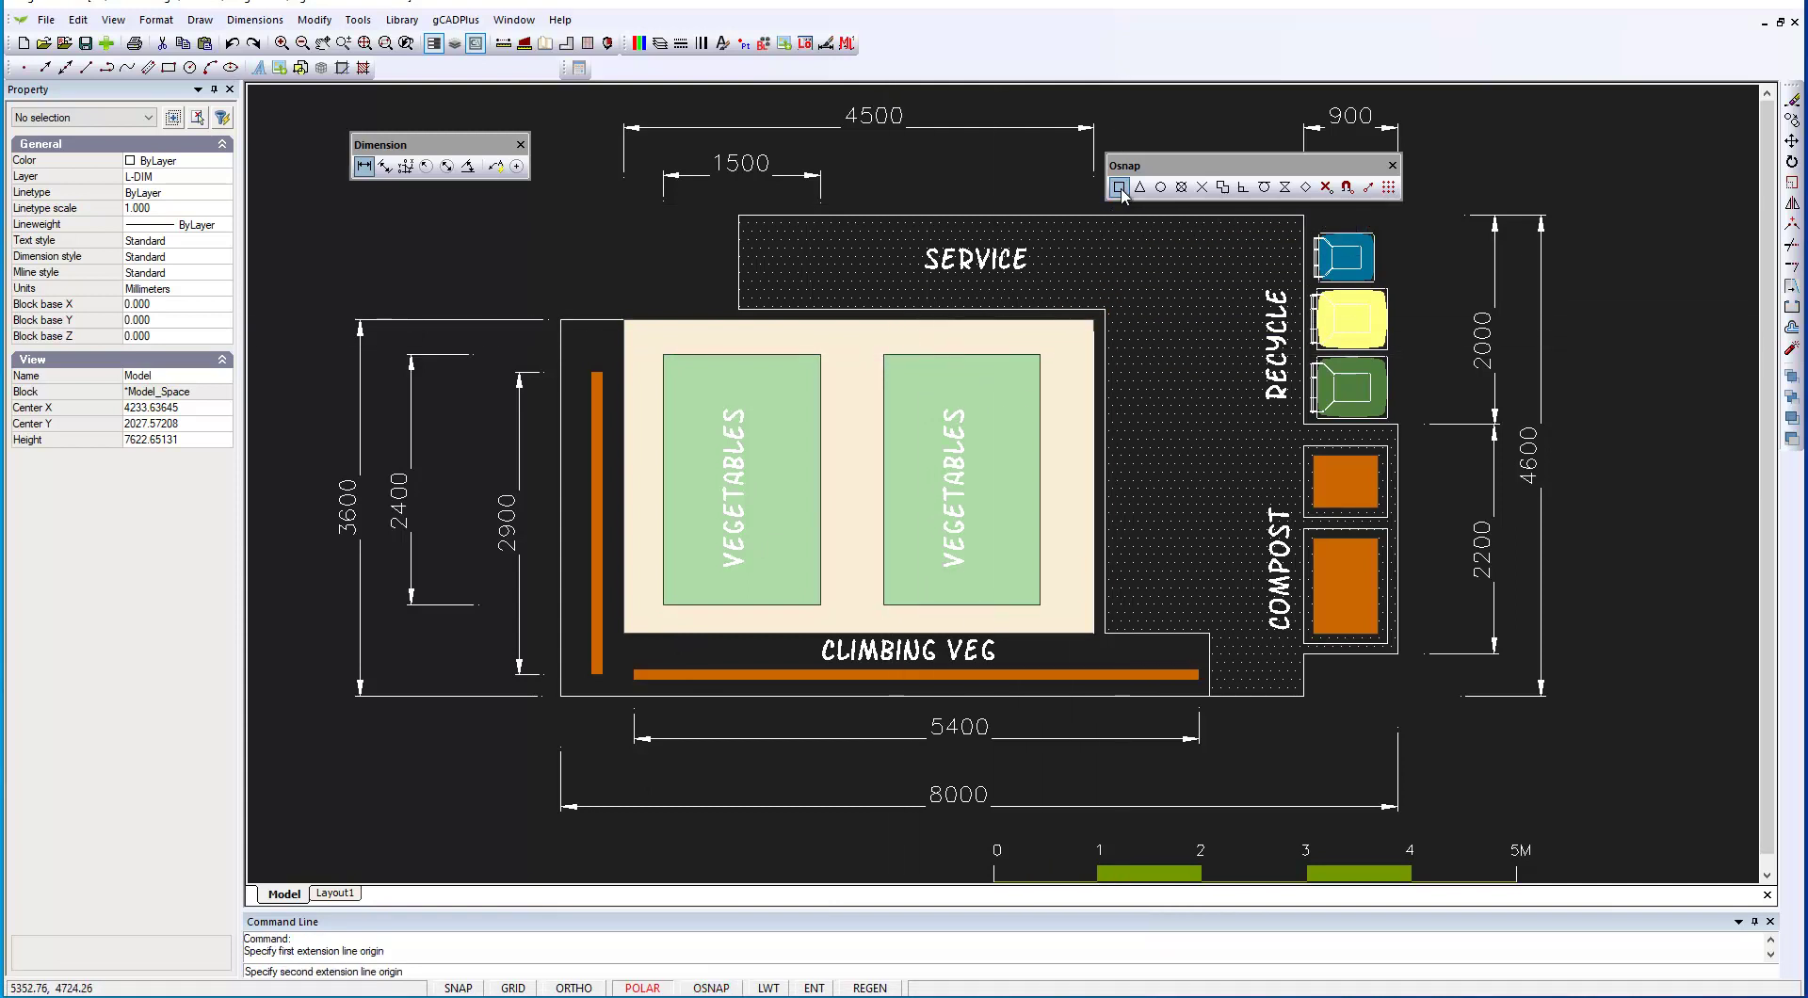
{"action": "left_click", "coordinate": [1041, 355]}
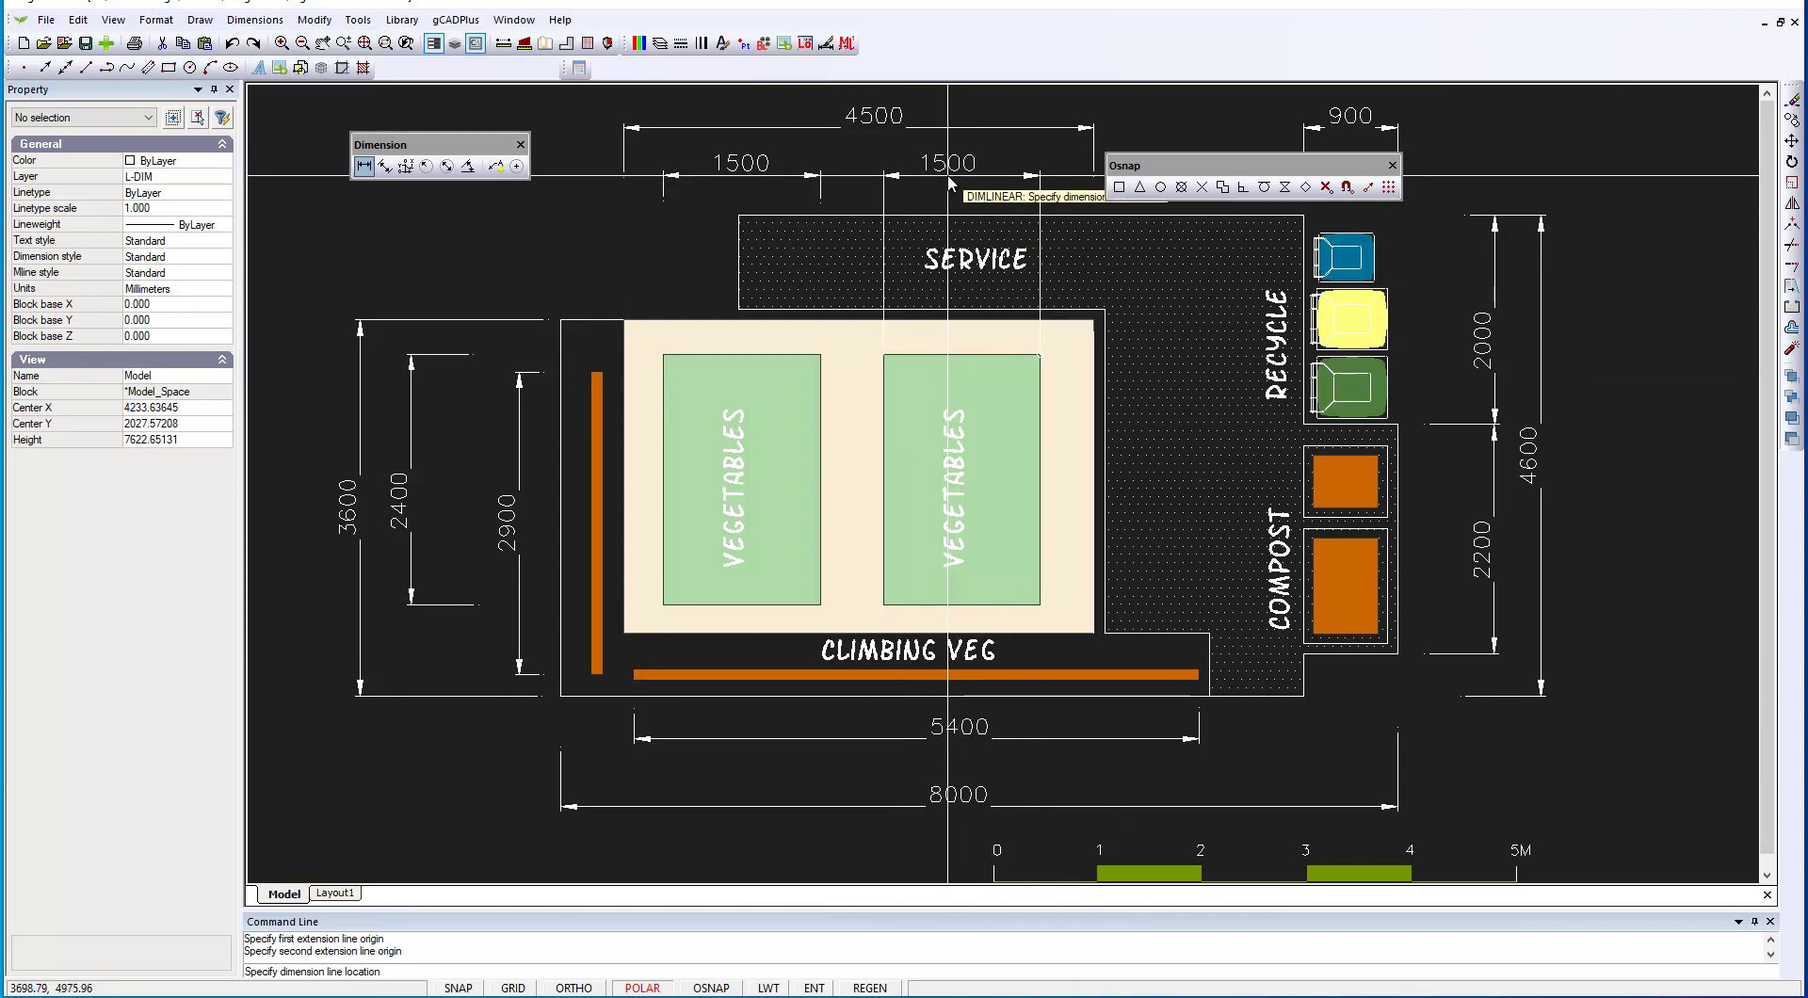
{"action": "scroll", "coordinate": [949, 183], "scroll_direction": "up", "scroll_amount": 3}
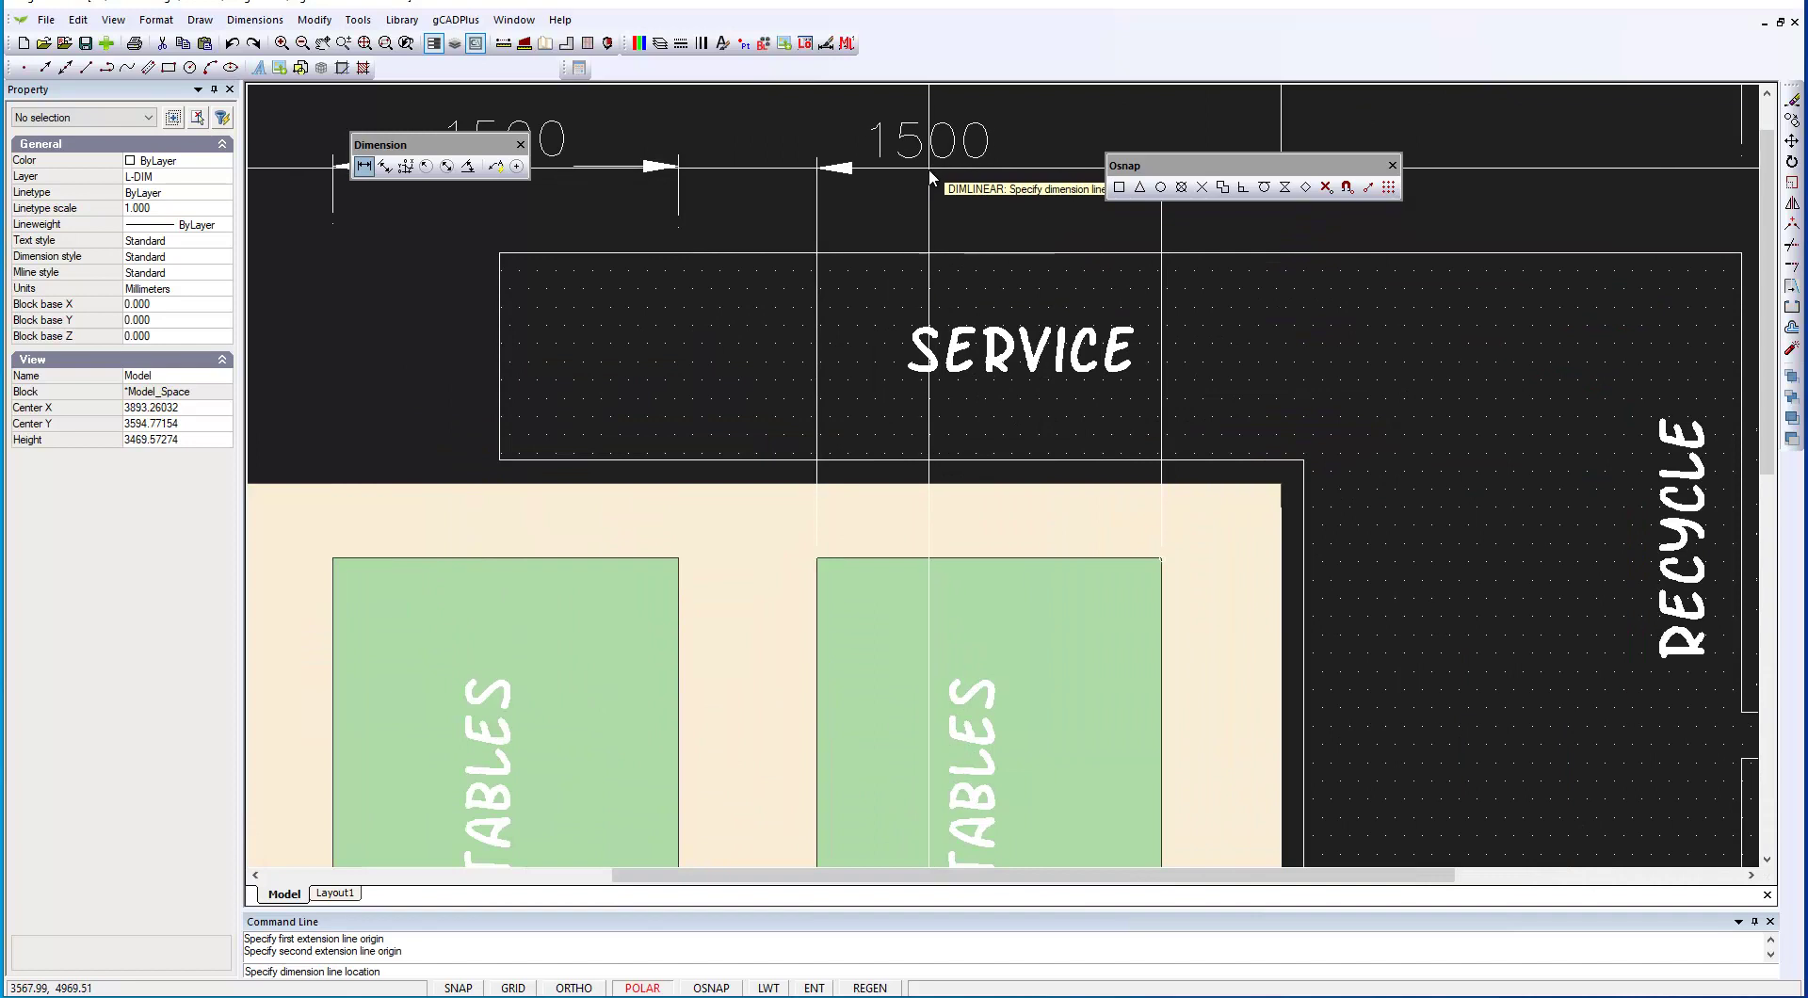
{"action": "left_click", "coordinate": [931, 168]}
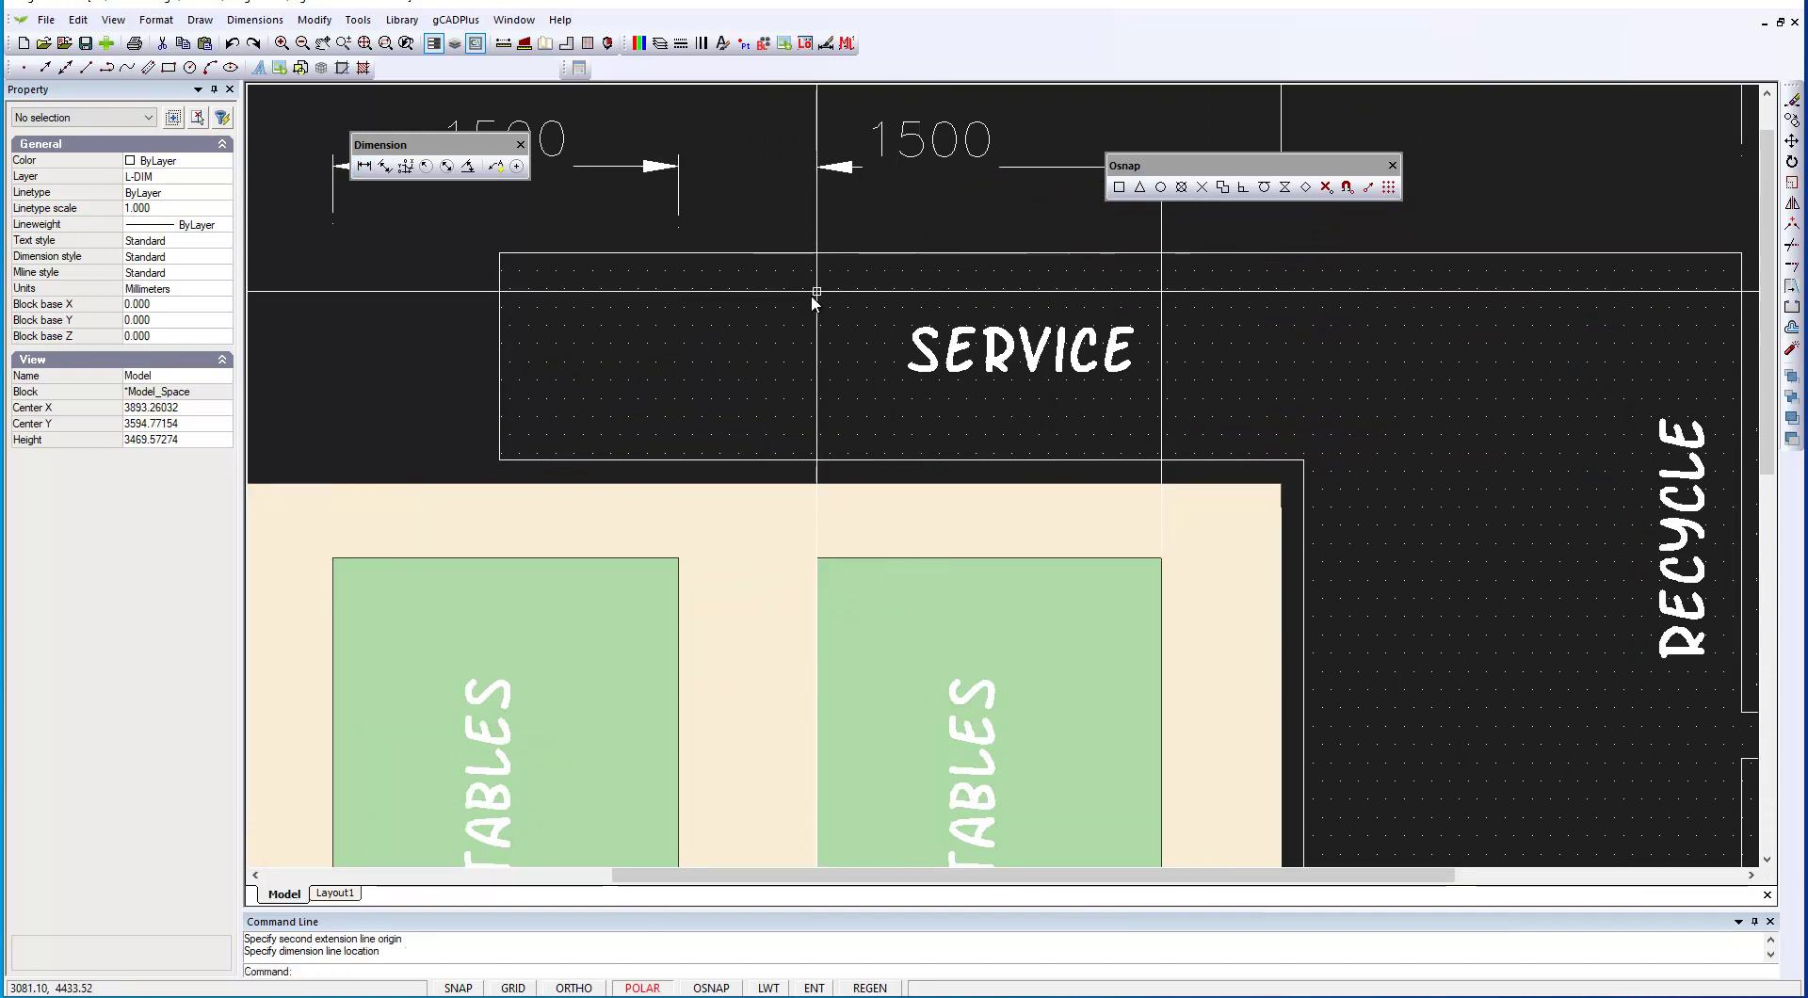
{"action": "scroll", "coordinate": [666, 425], "scroll_direction": "down", "scroll_amount": 1}
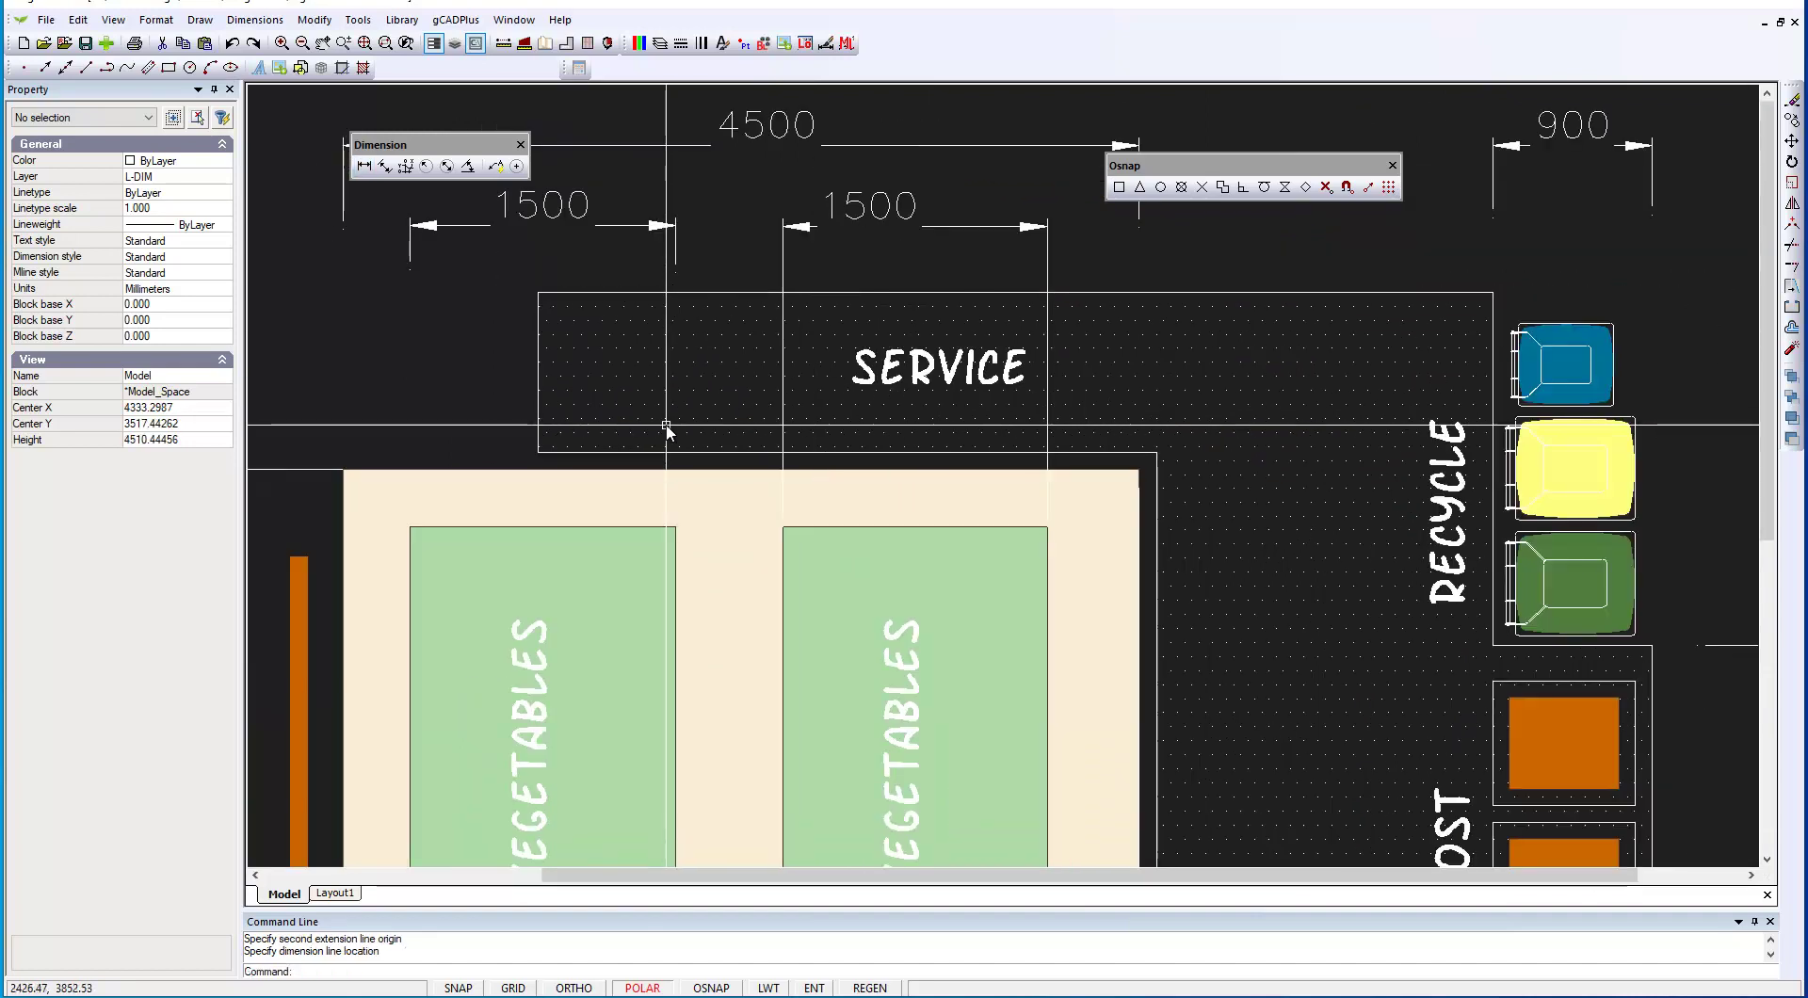
- Toggle polar tracking and reposition the new 1500 dimension's text
{"action": "left_click", "coordinate": [1048, 274]}
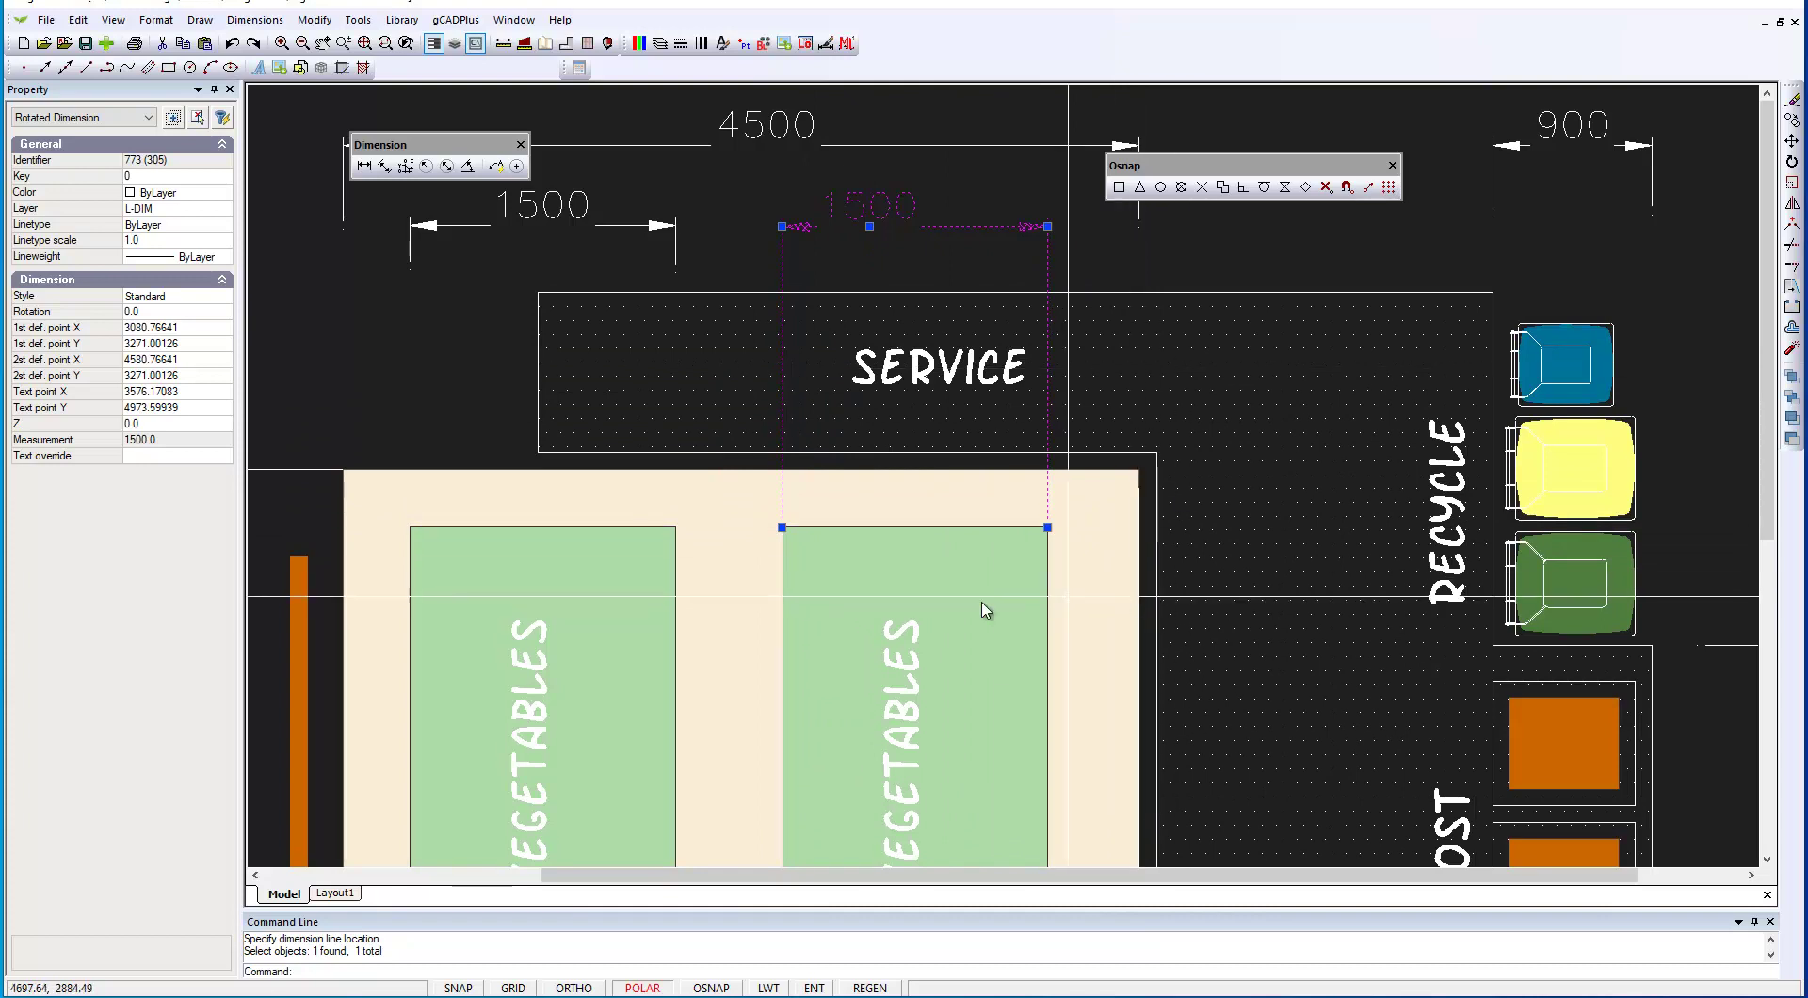
{"action": "left_click", "coordinate": [644, 987]}
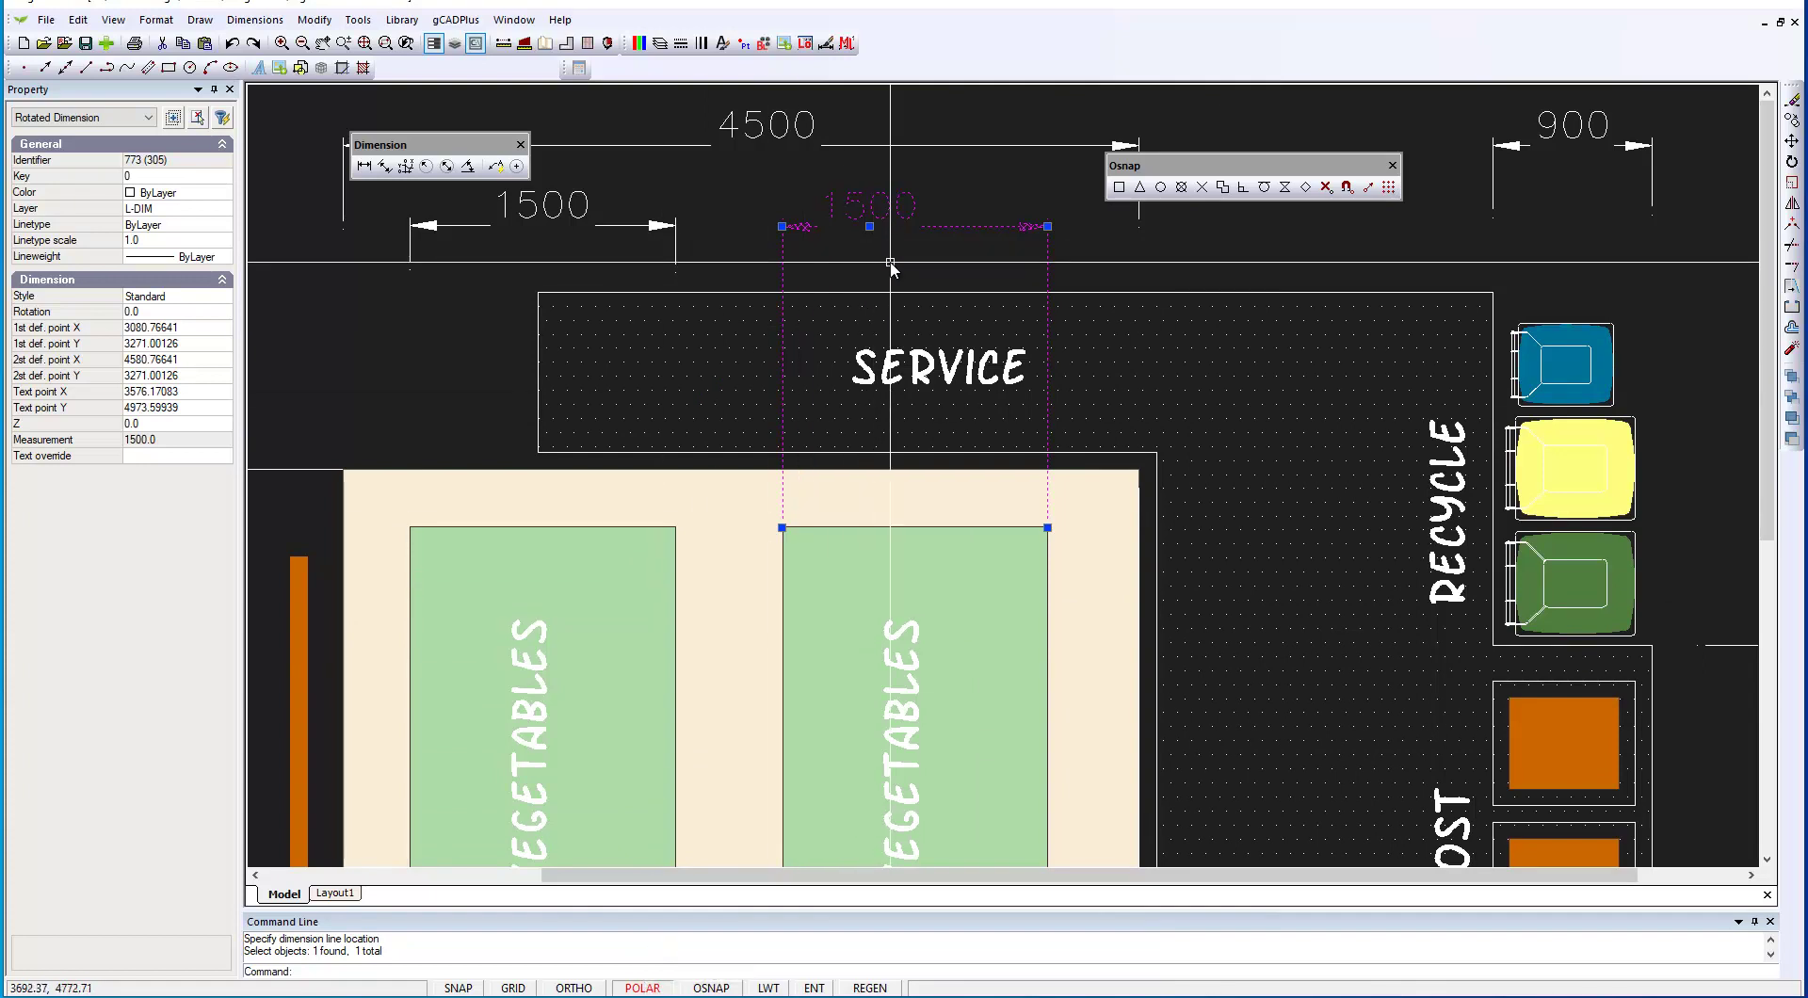
{"action": "key", "text": "Escape"}
{"action": "left_click", "coordinate": [868, 231]}
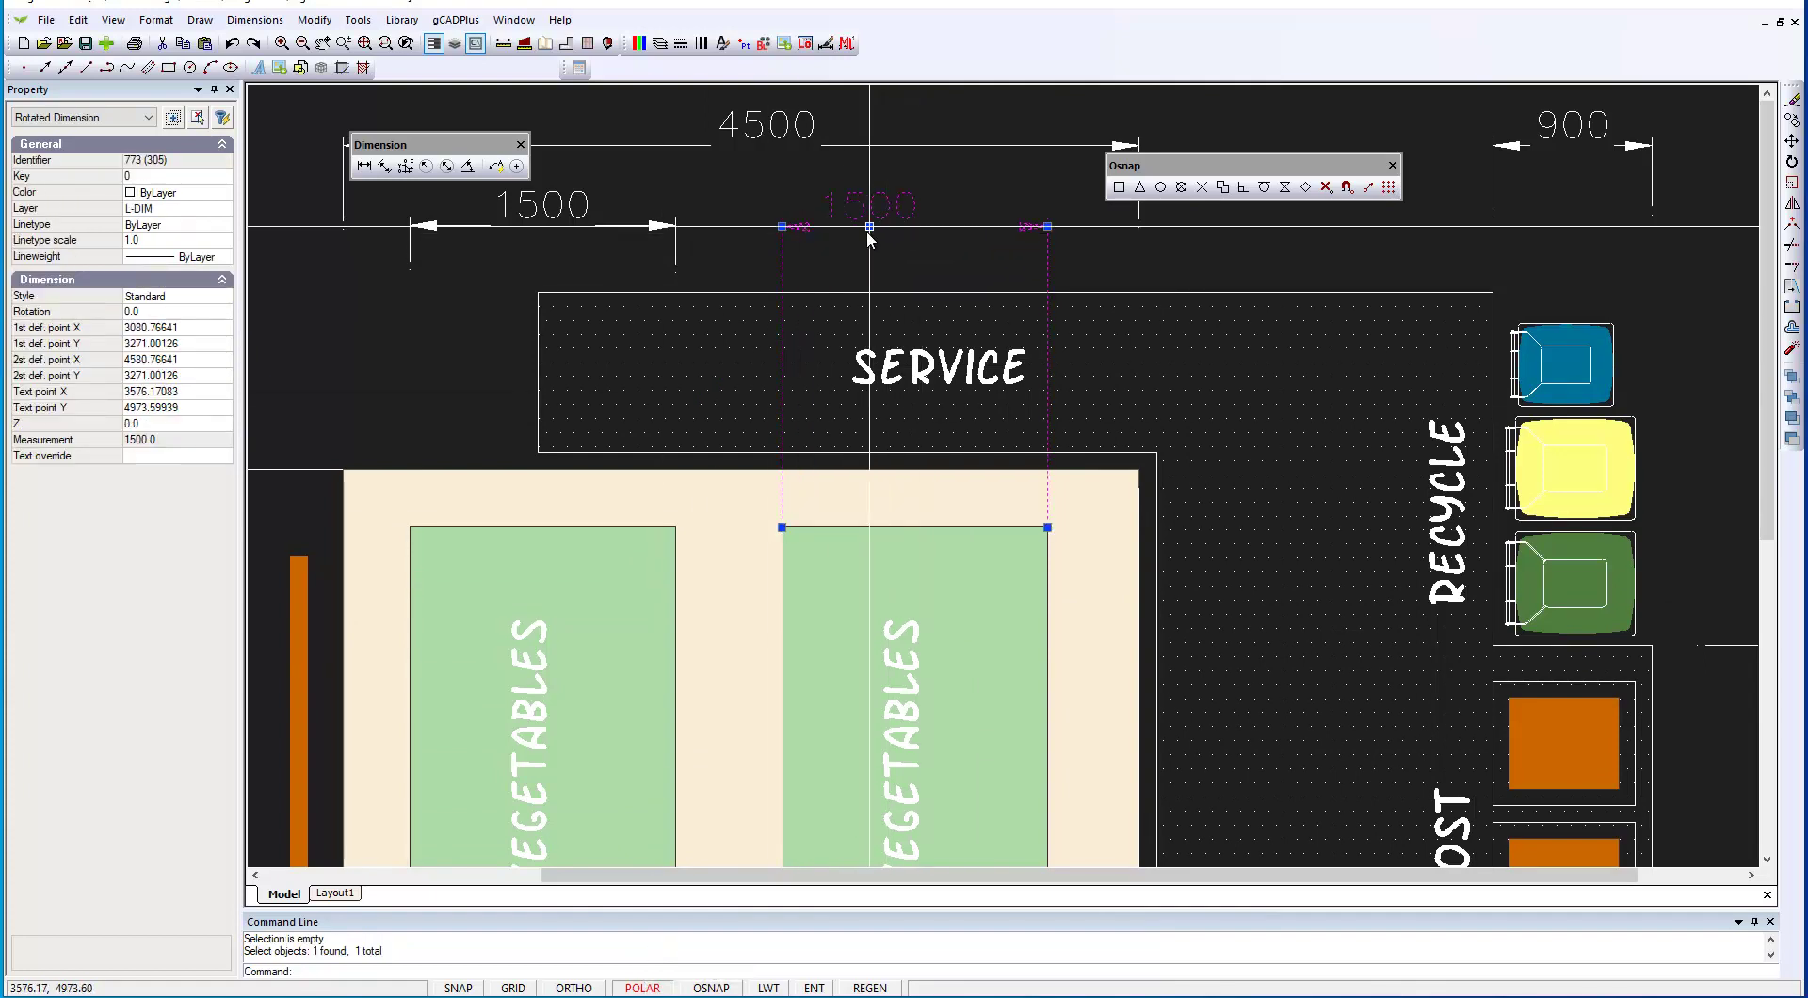
{"action": "left_click", "coordinate": [909, 230]}
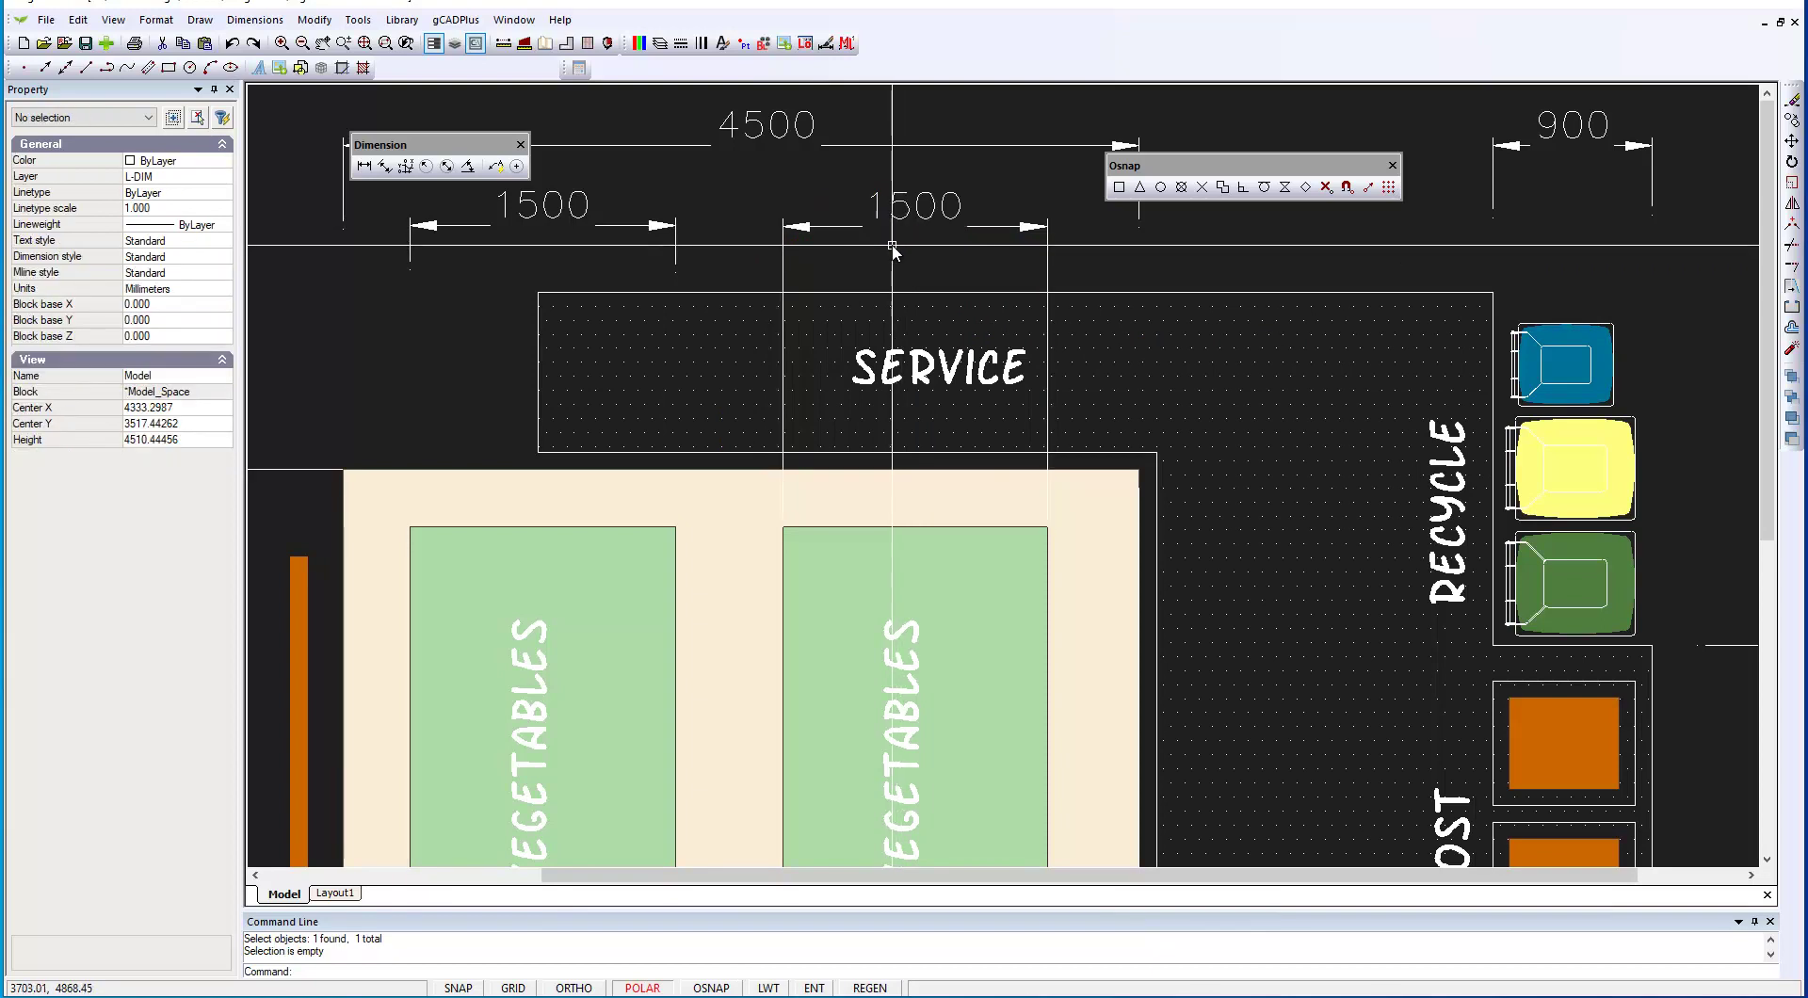
- Reattach the 1500 dimension's right and left extension lines to the bed's top corners
{"action": "left_click", "coordinate": [1049, 276]}
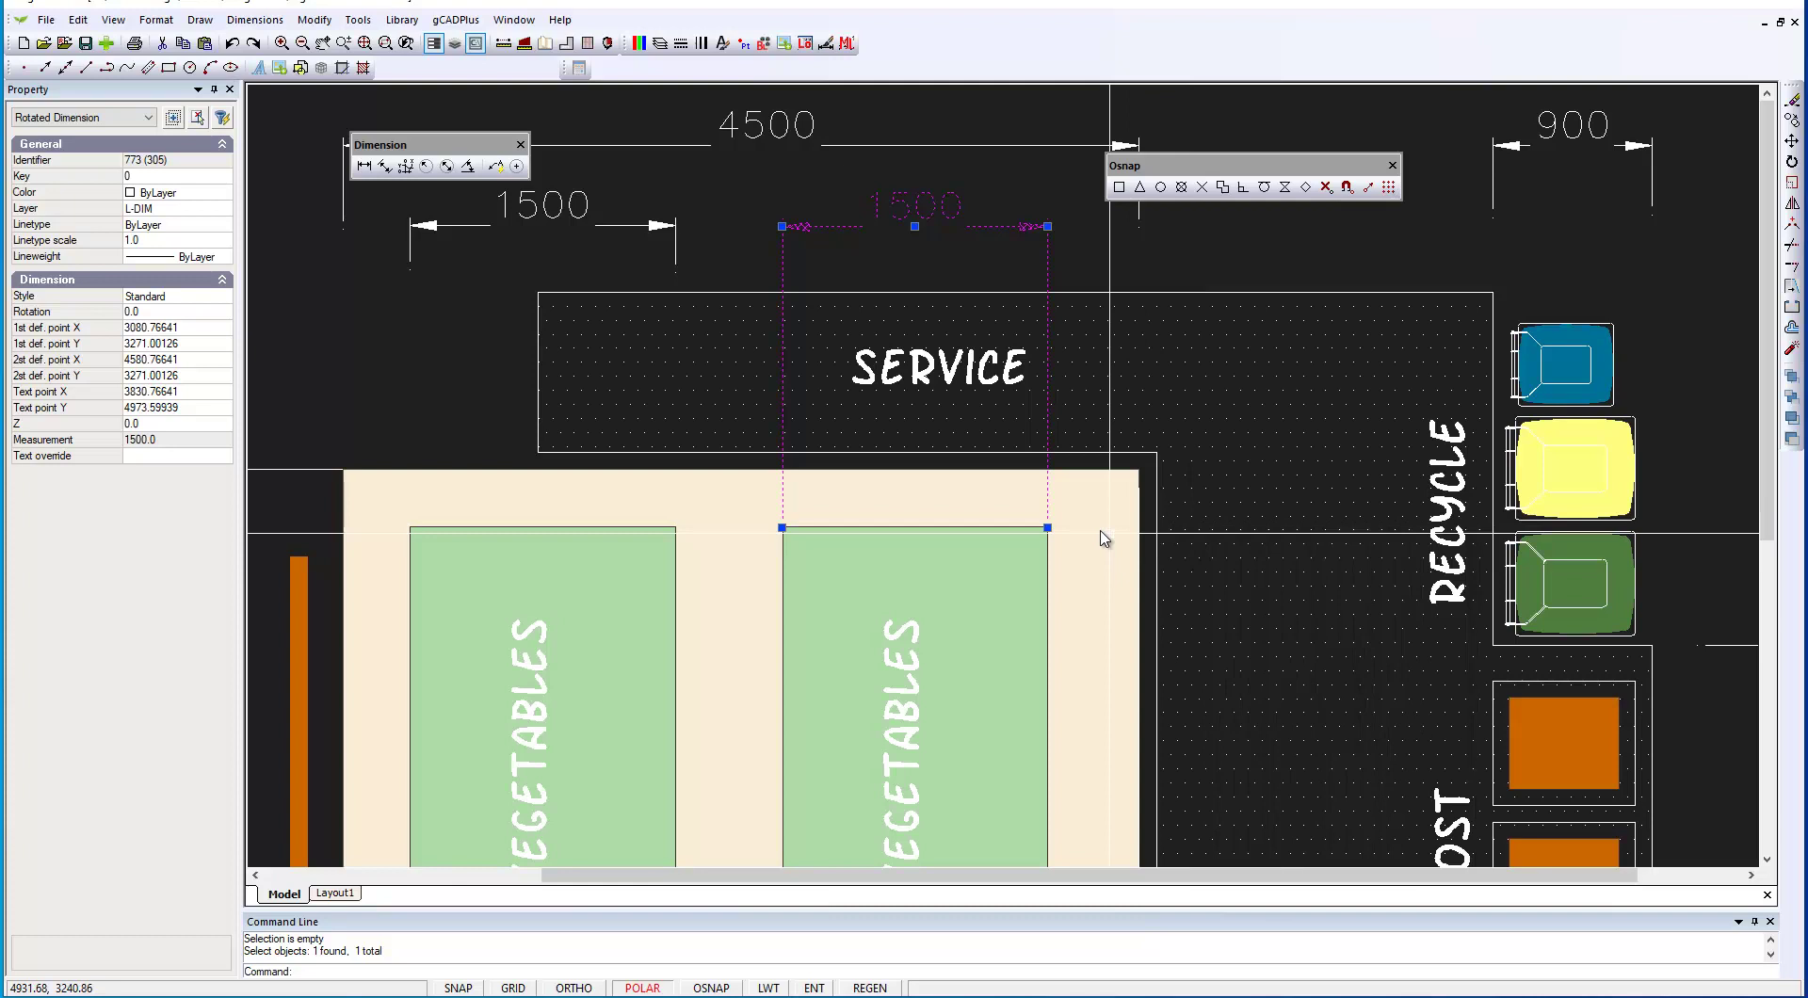
{"action": "left_click", "coordinate": [1048, 528]}
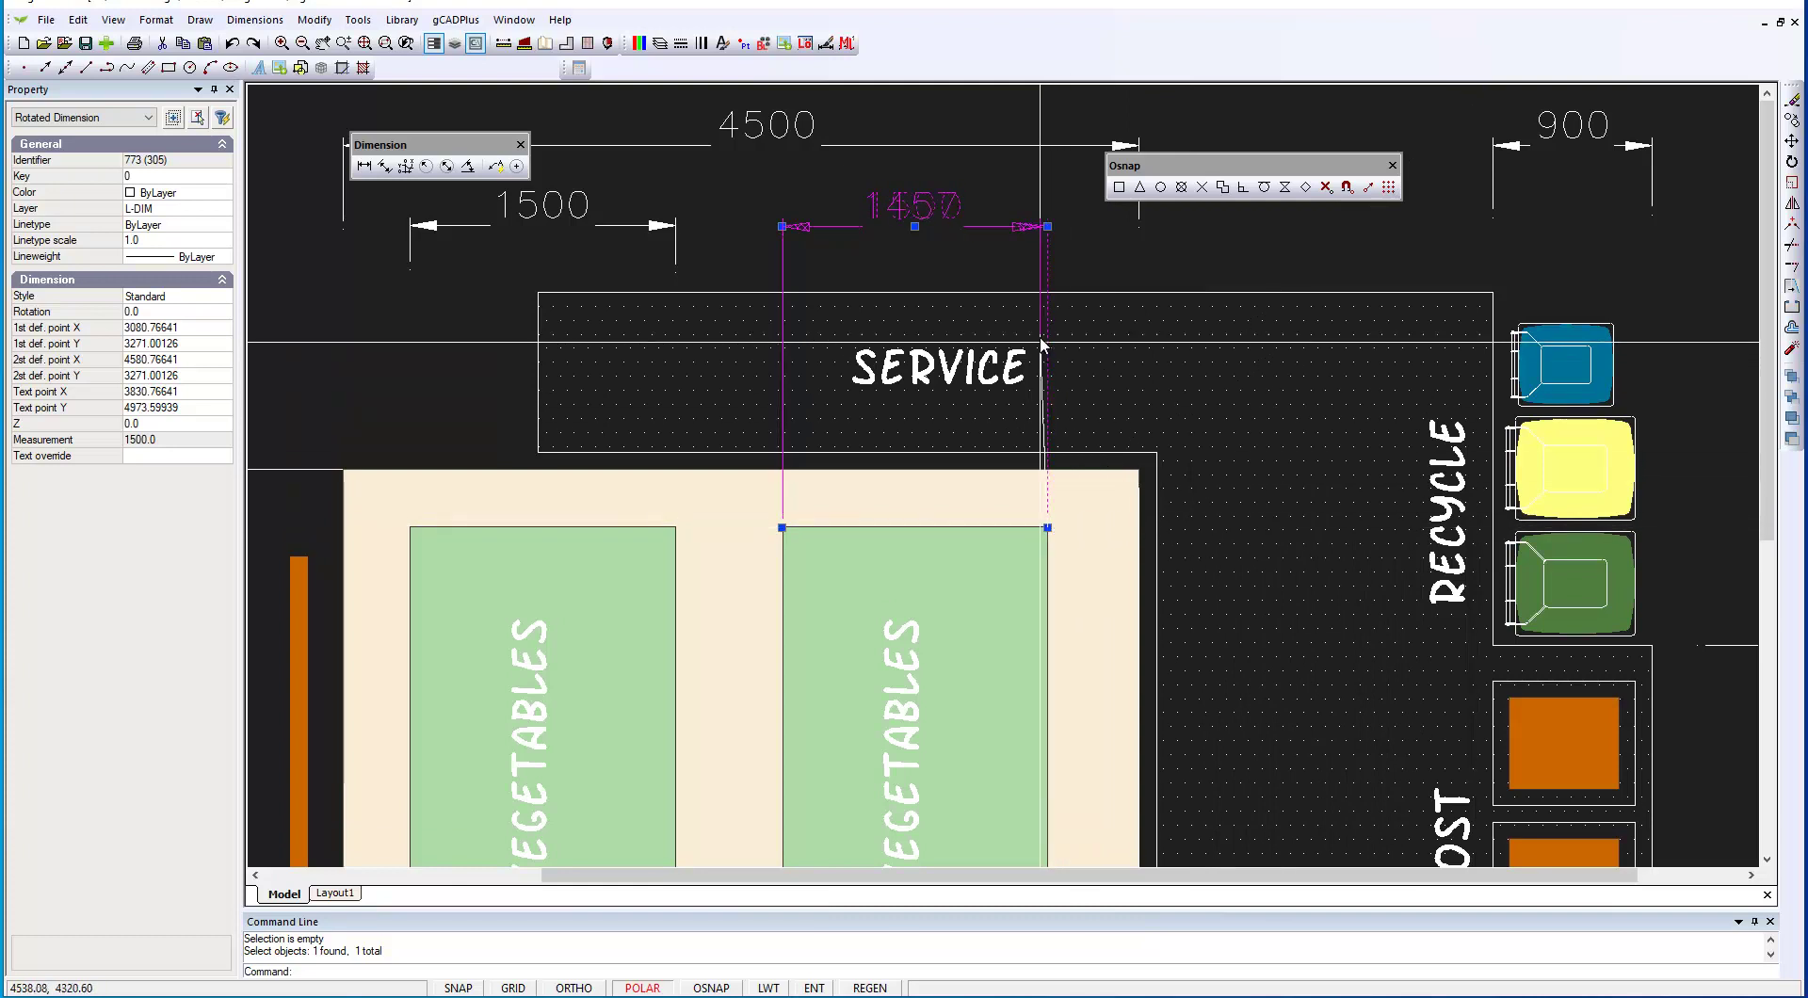
{"action": "left_click", "coordinate": [1051, 277]}
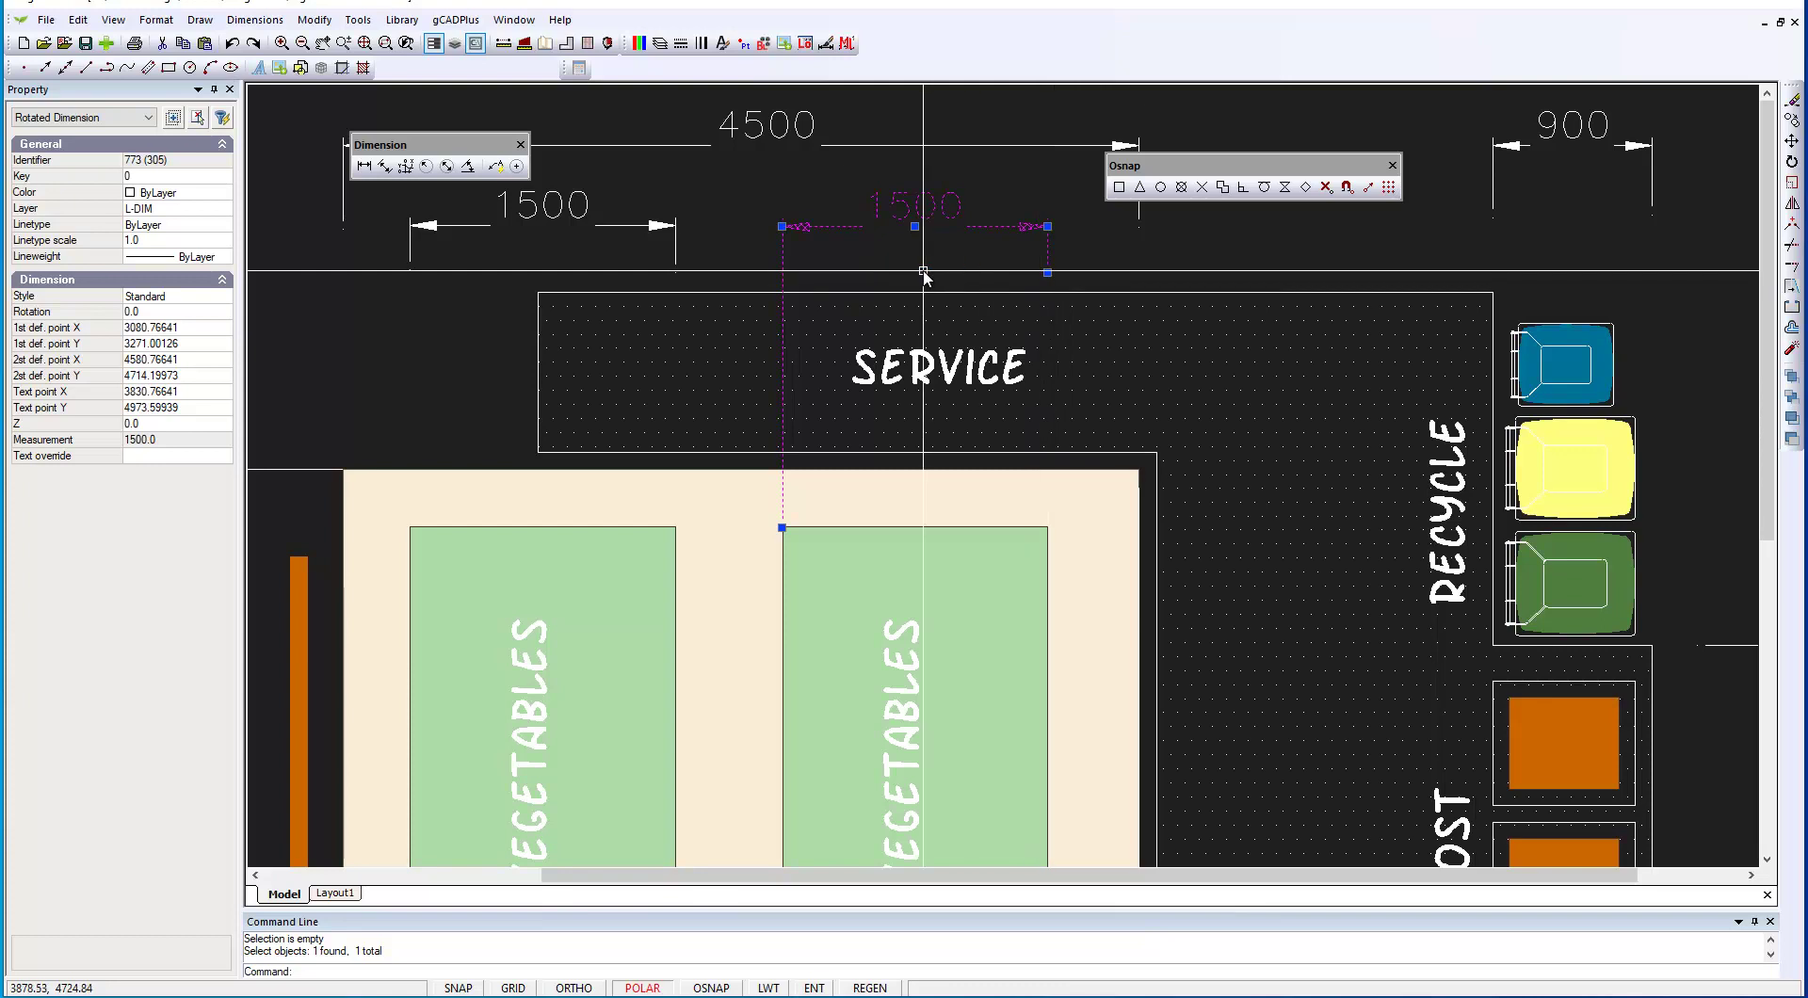
{"action": "key", "text": "Escape"}
{"action": "left_click", "coordinate": [783, 275]}
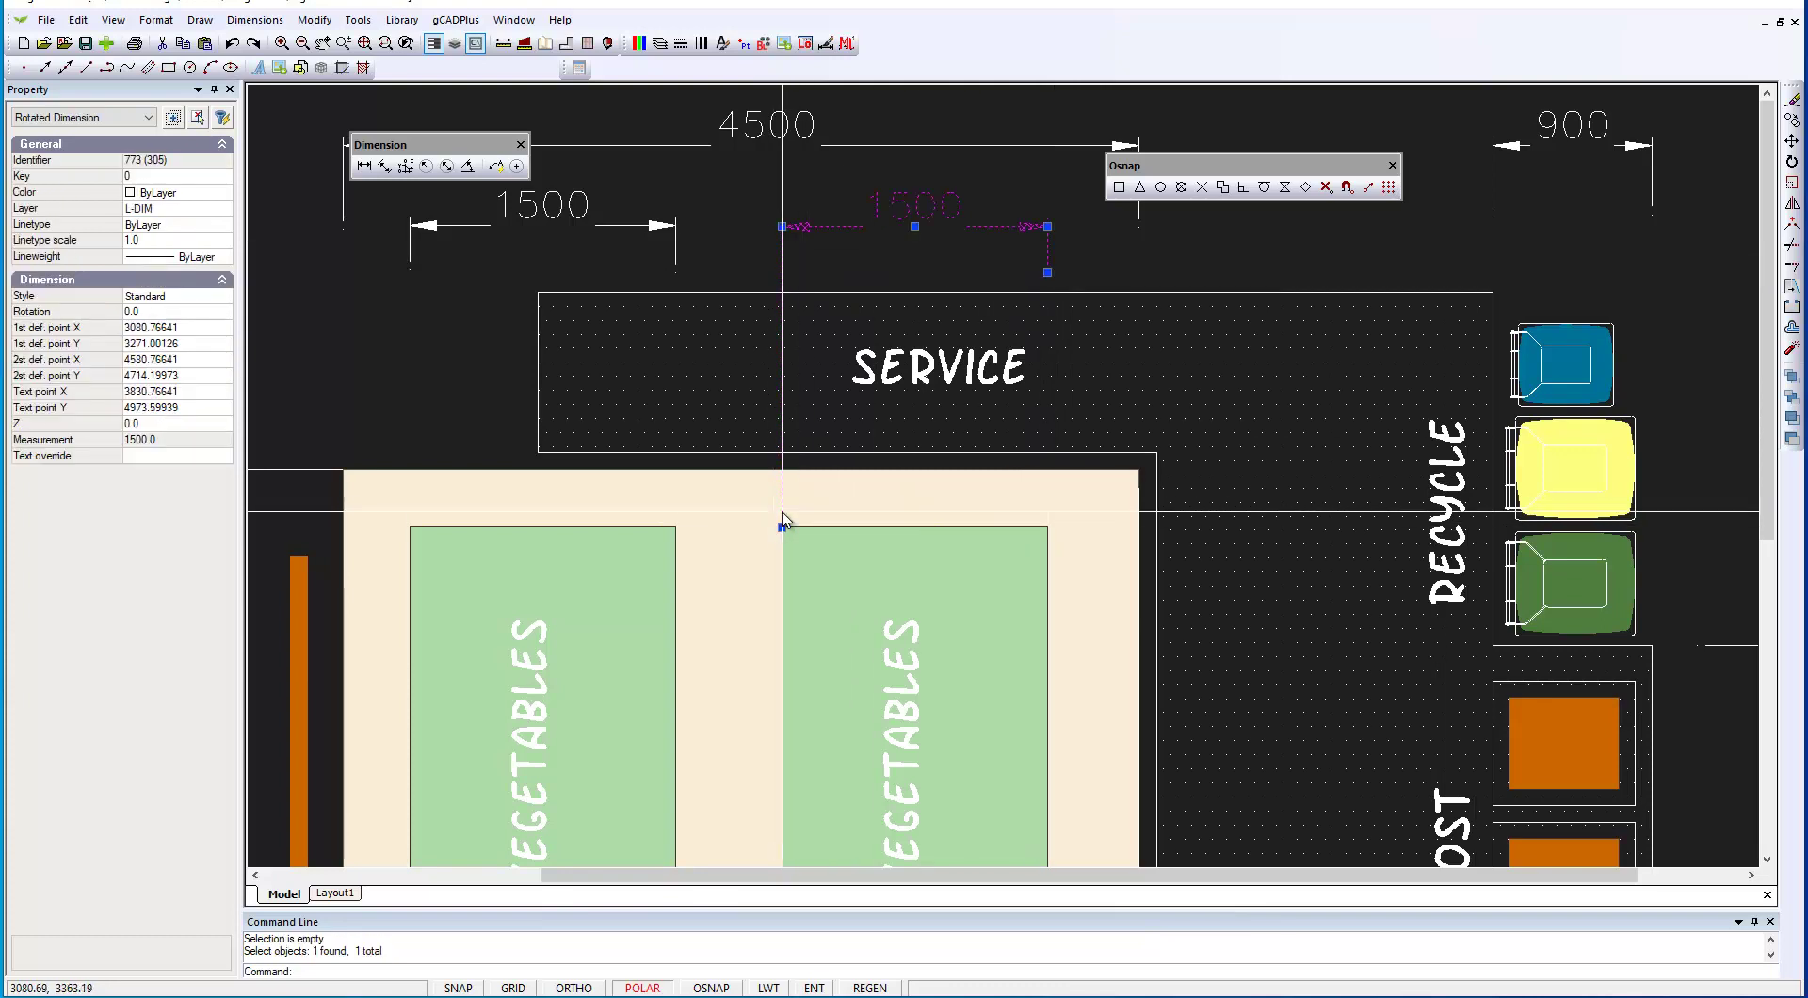
{"action": "left_click", "coordinate": [782, 528]}
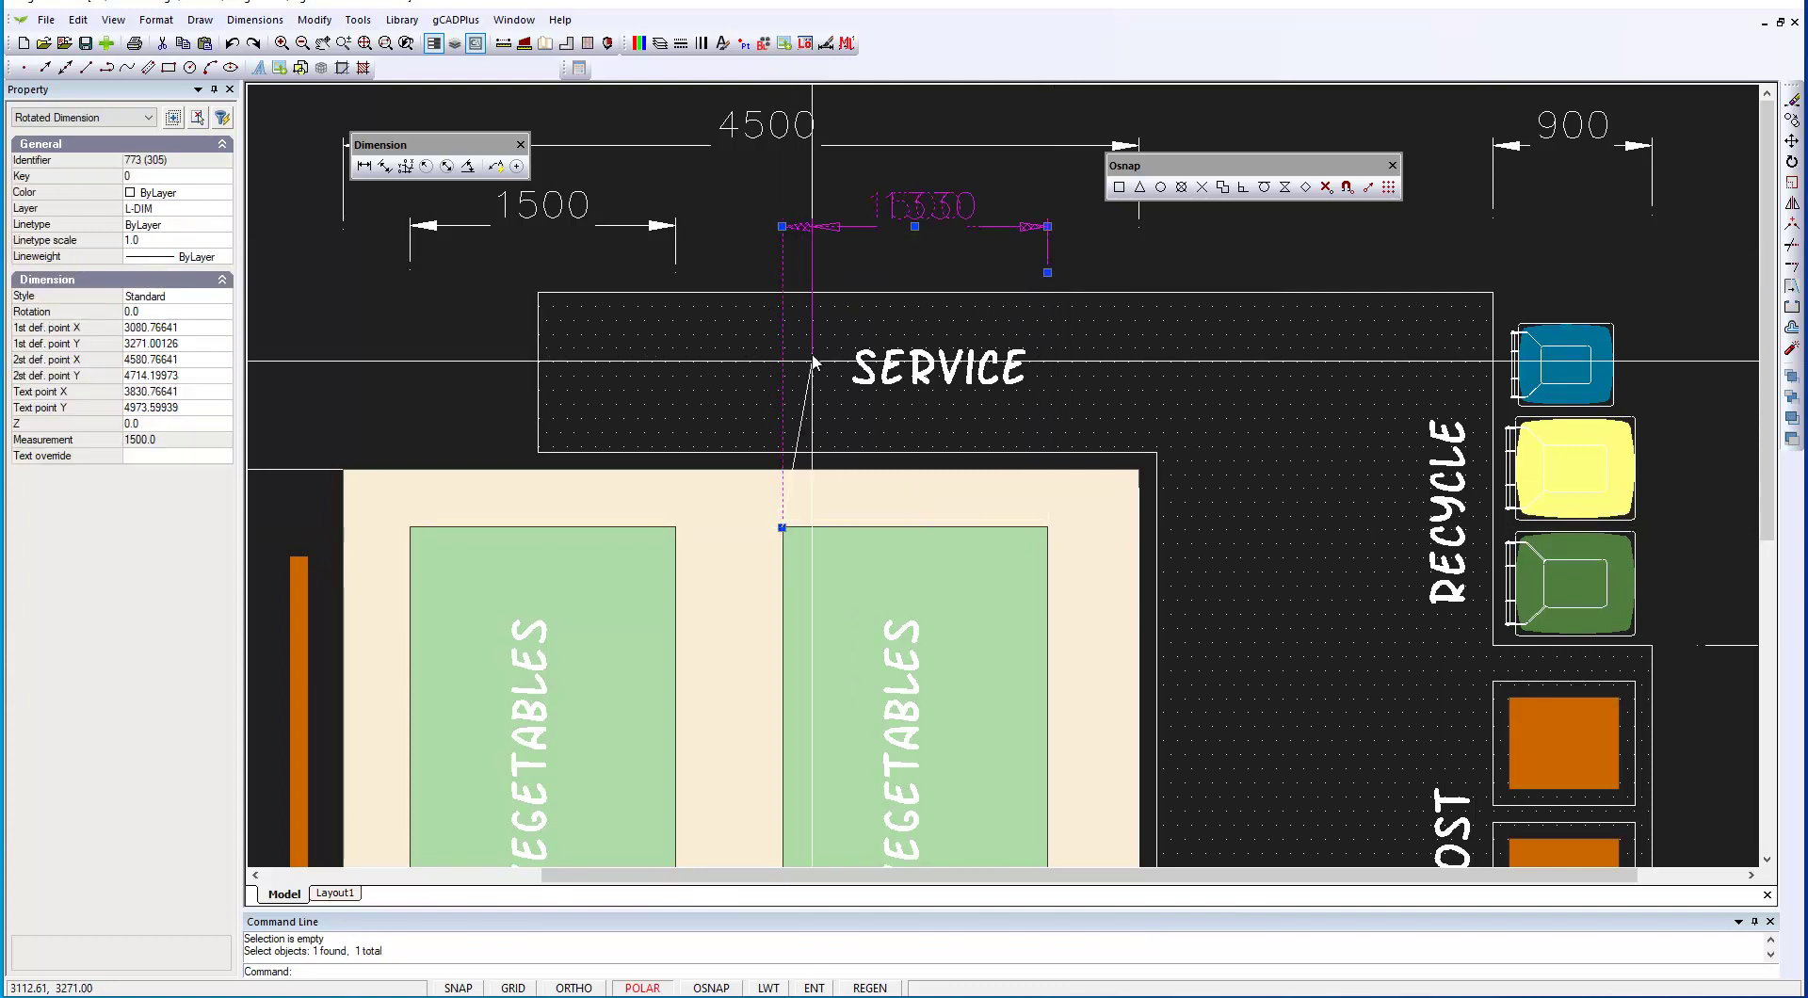
{"action": "left_click", "coordinate": [782, 274]}
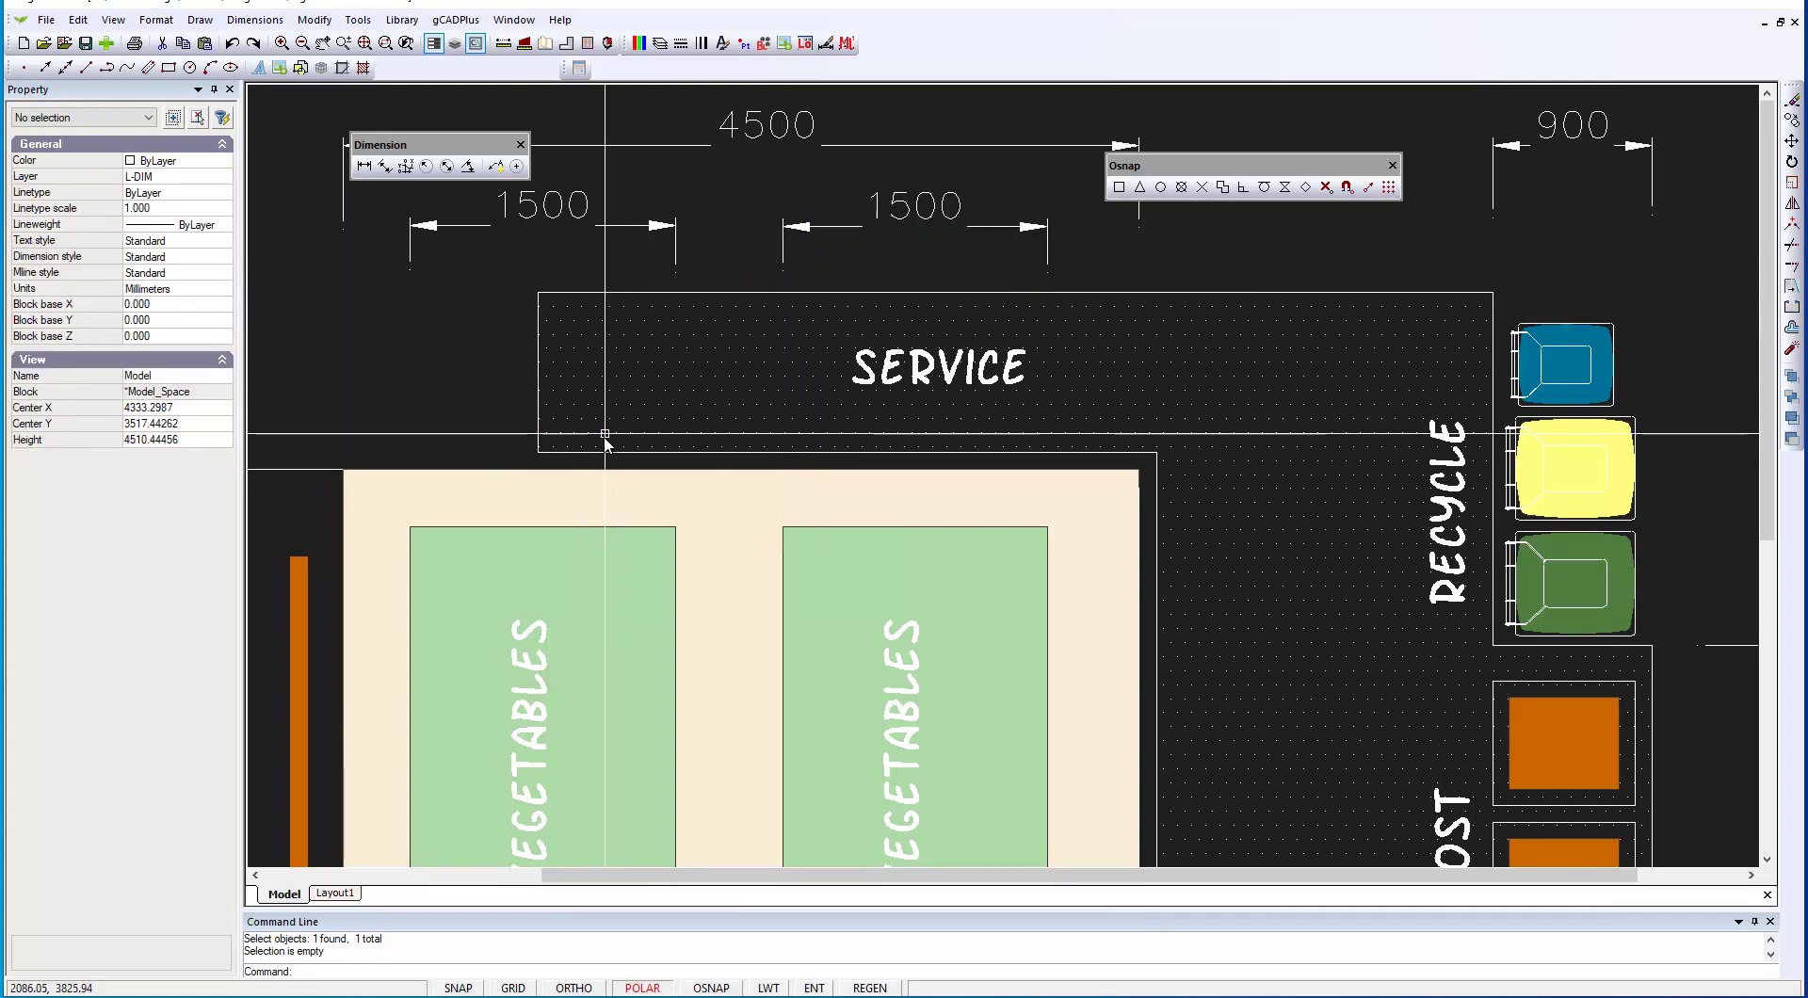
{"action": "scroll", "coordinate": [815, 548], "scroll_direction": "down", "scroll_amount": 3}
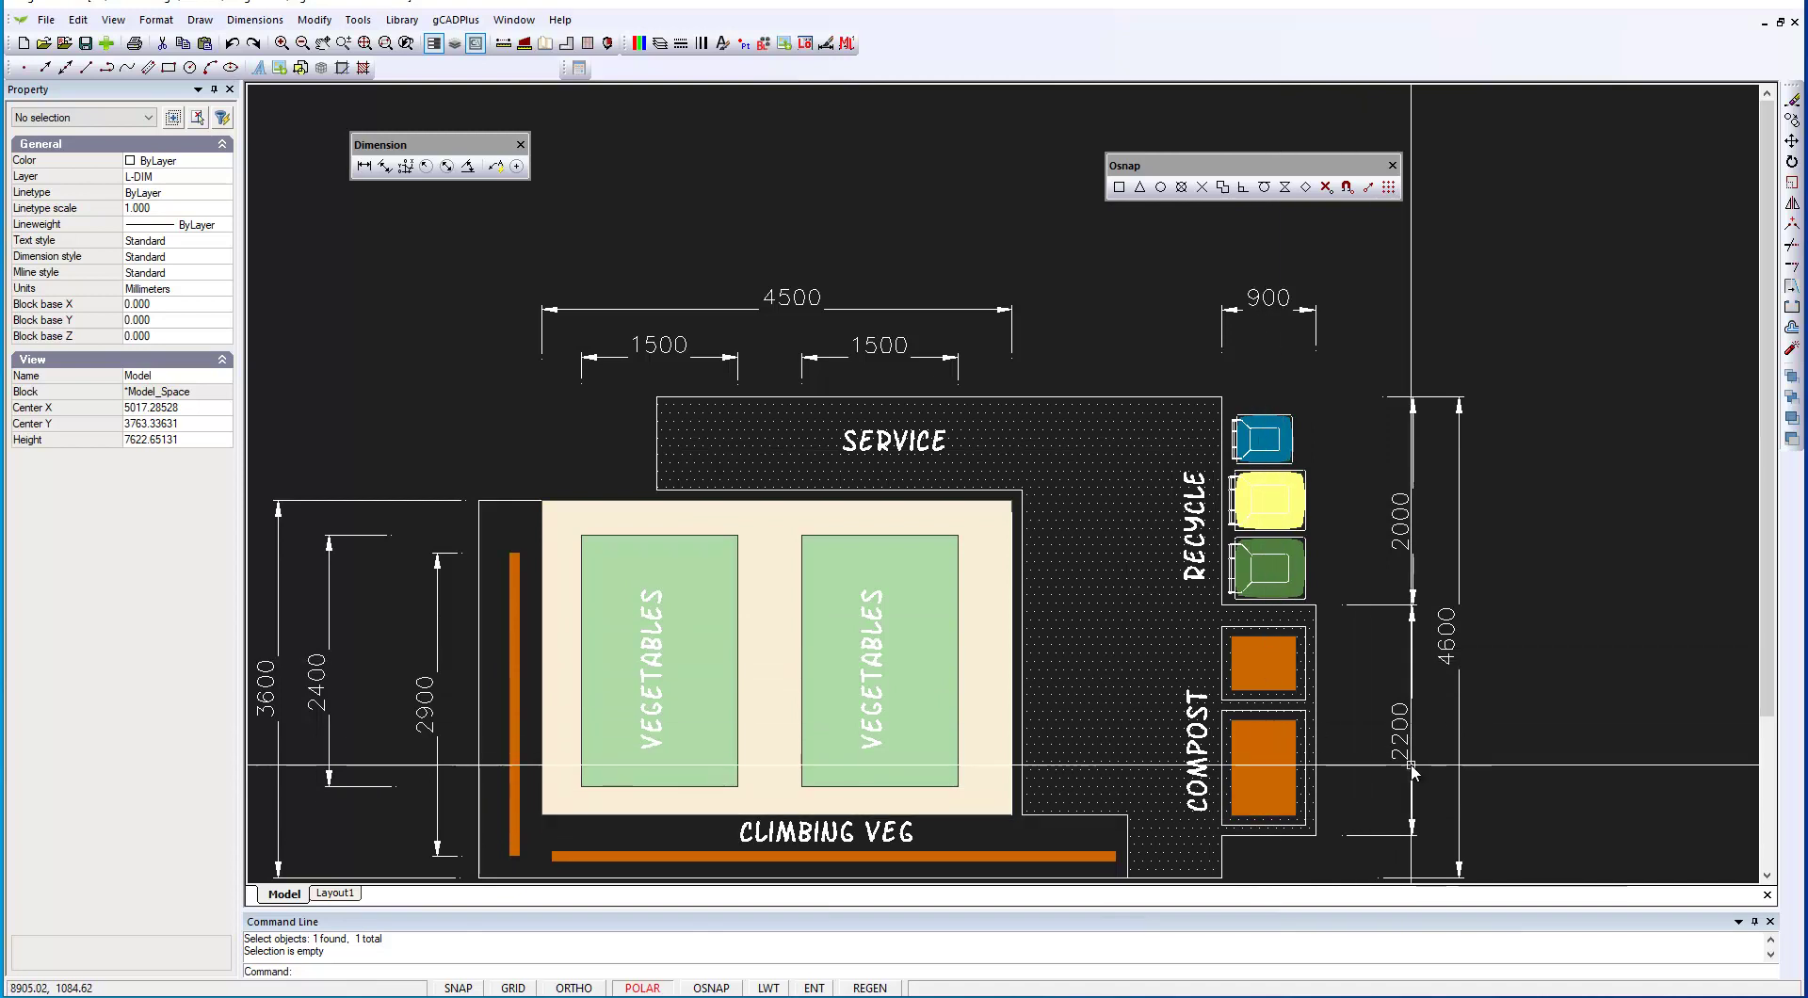
{"action": "middle_click_drag", "start_coordinate": [1345, 753], "coordinate": [1372, 644]}
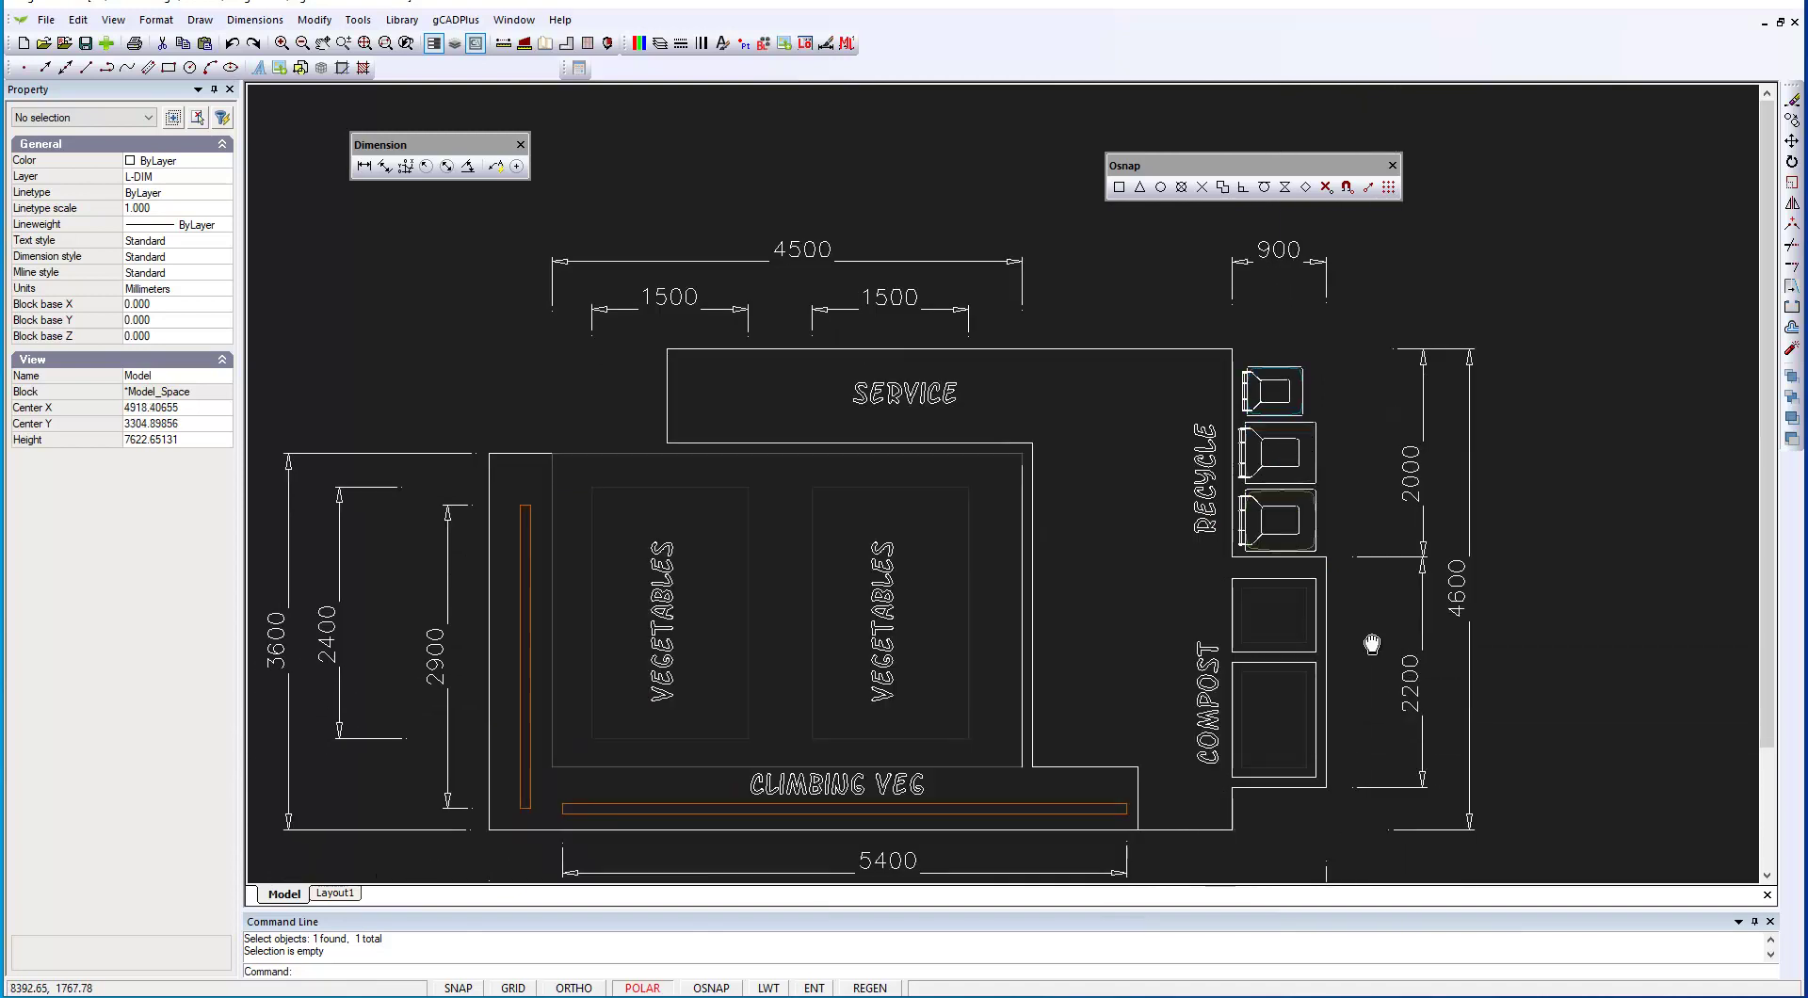
{"action": "left_click", "coordinate": [1279, 467]}
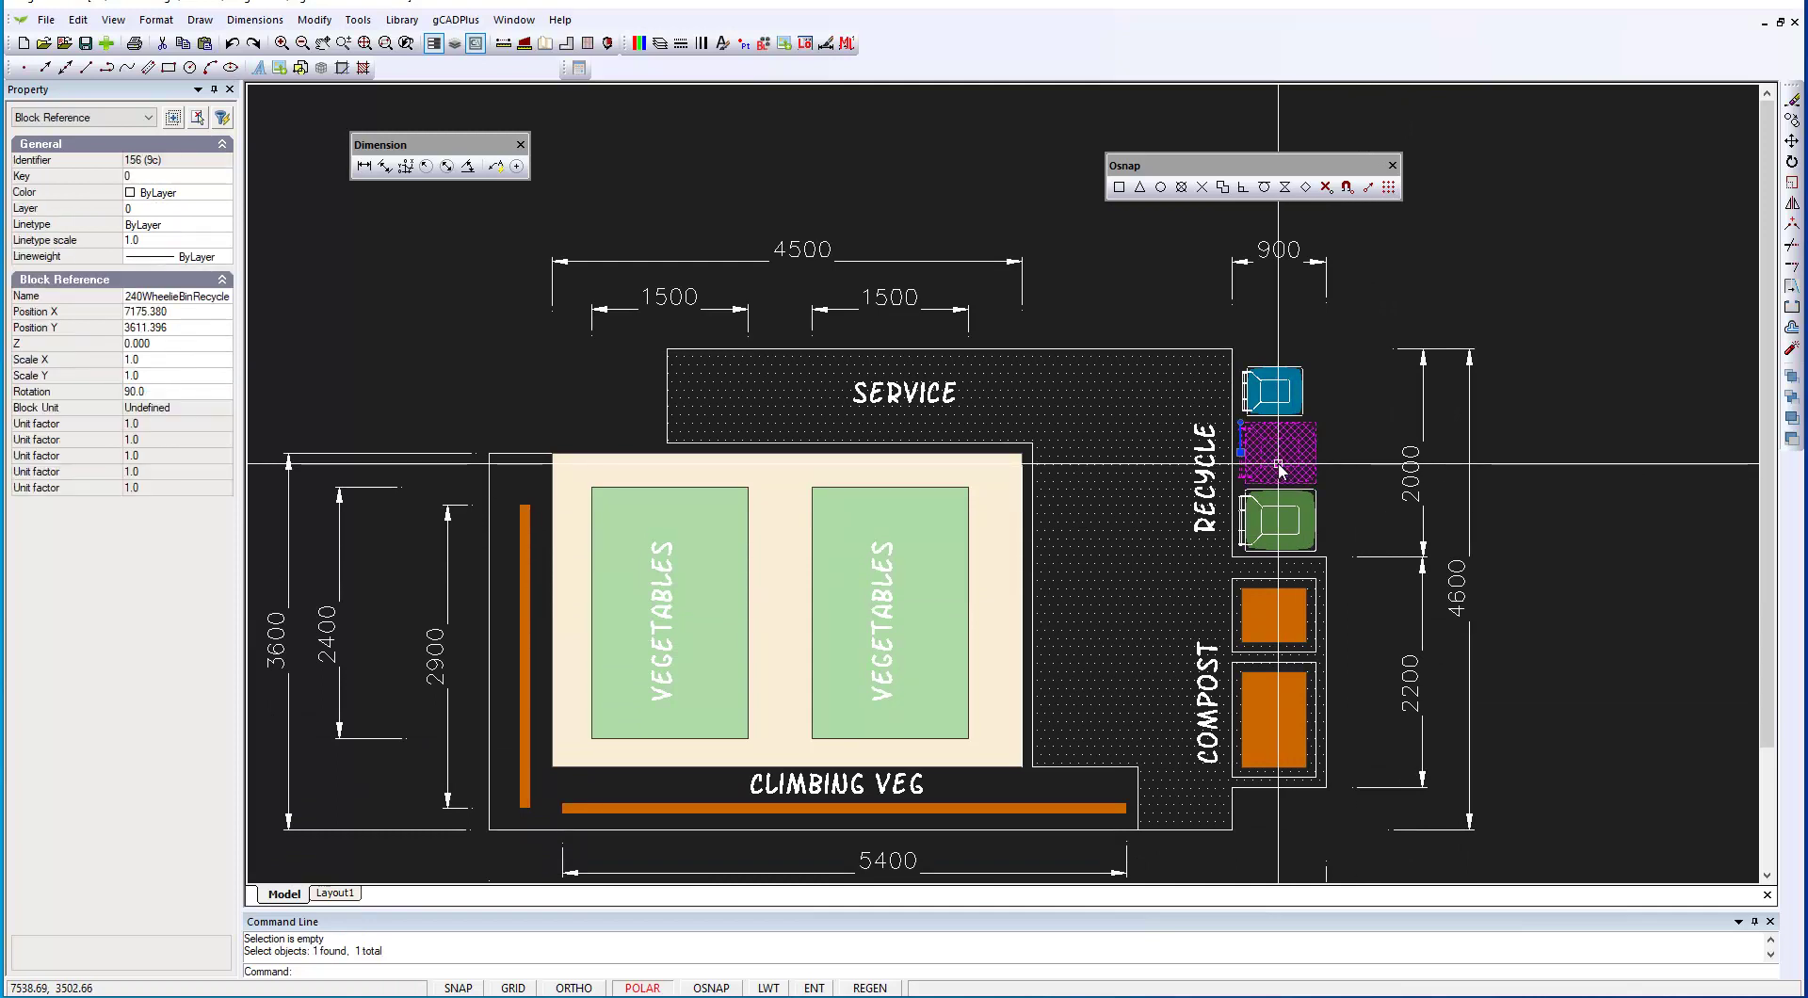
{"action": "key", "text": "Escape"}
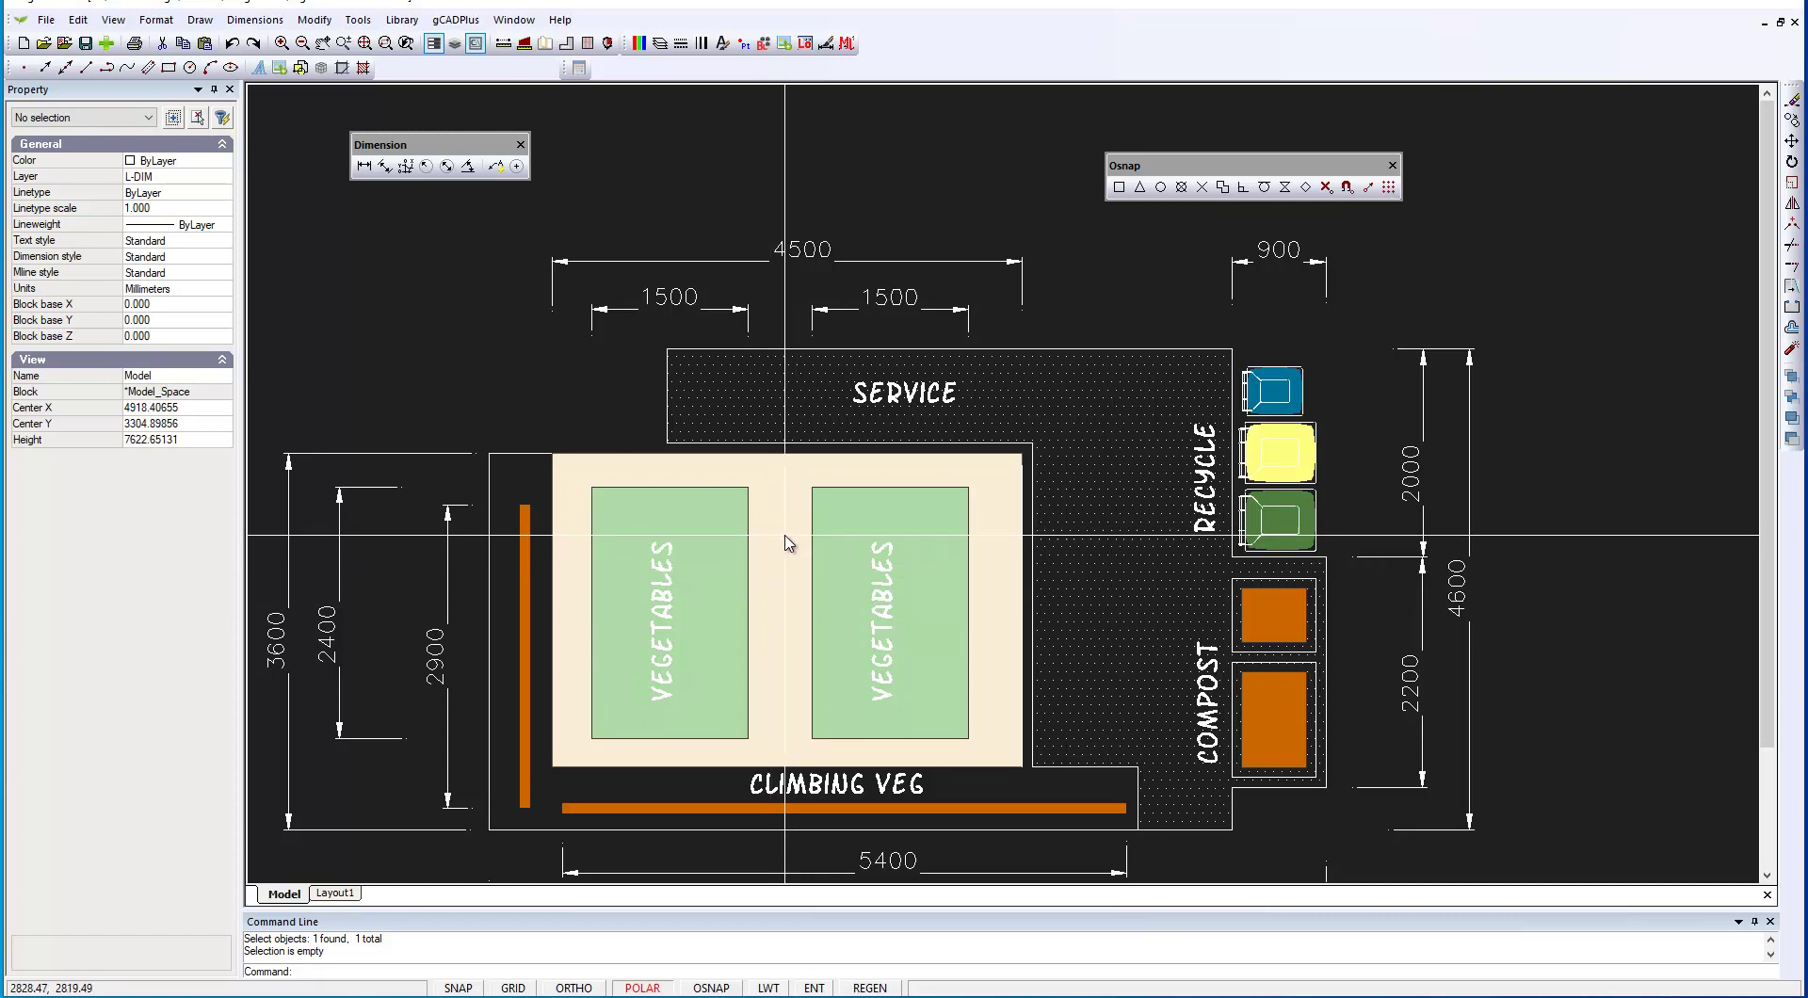
- Dimension the 603 gap between the two beds' inner top corners, aligned with the 1500s
{"action": "left_click", "coordinate": [363, 166]}
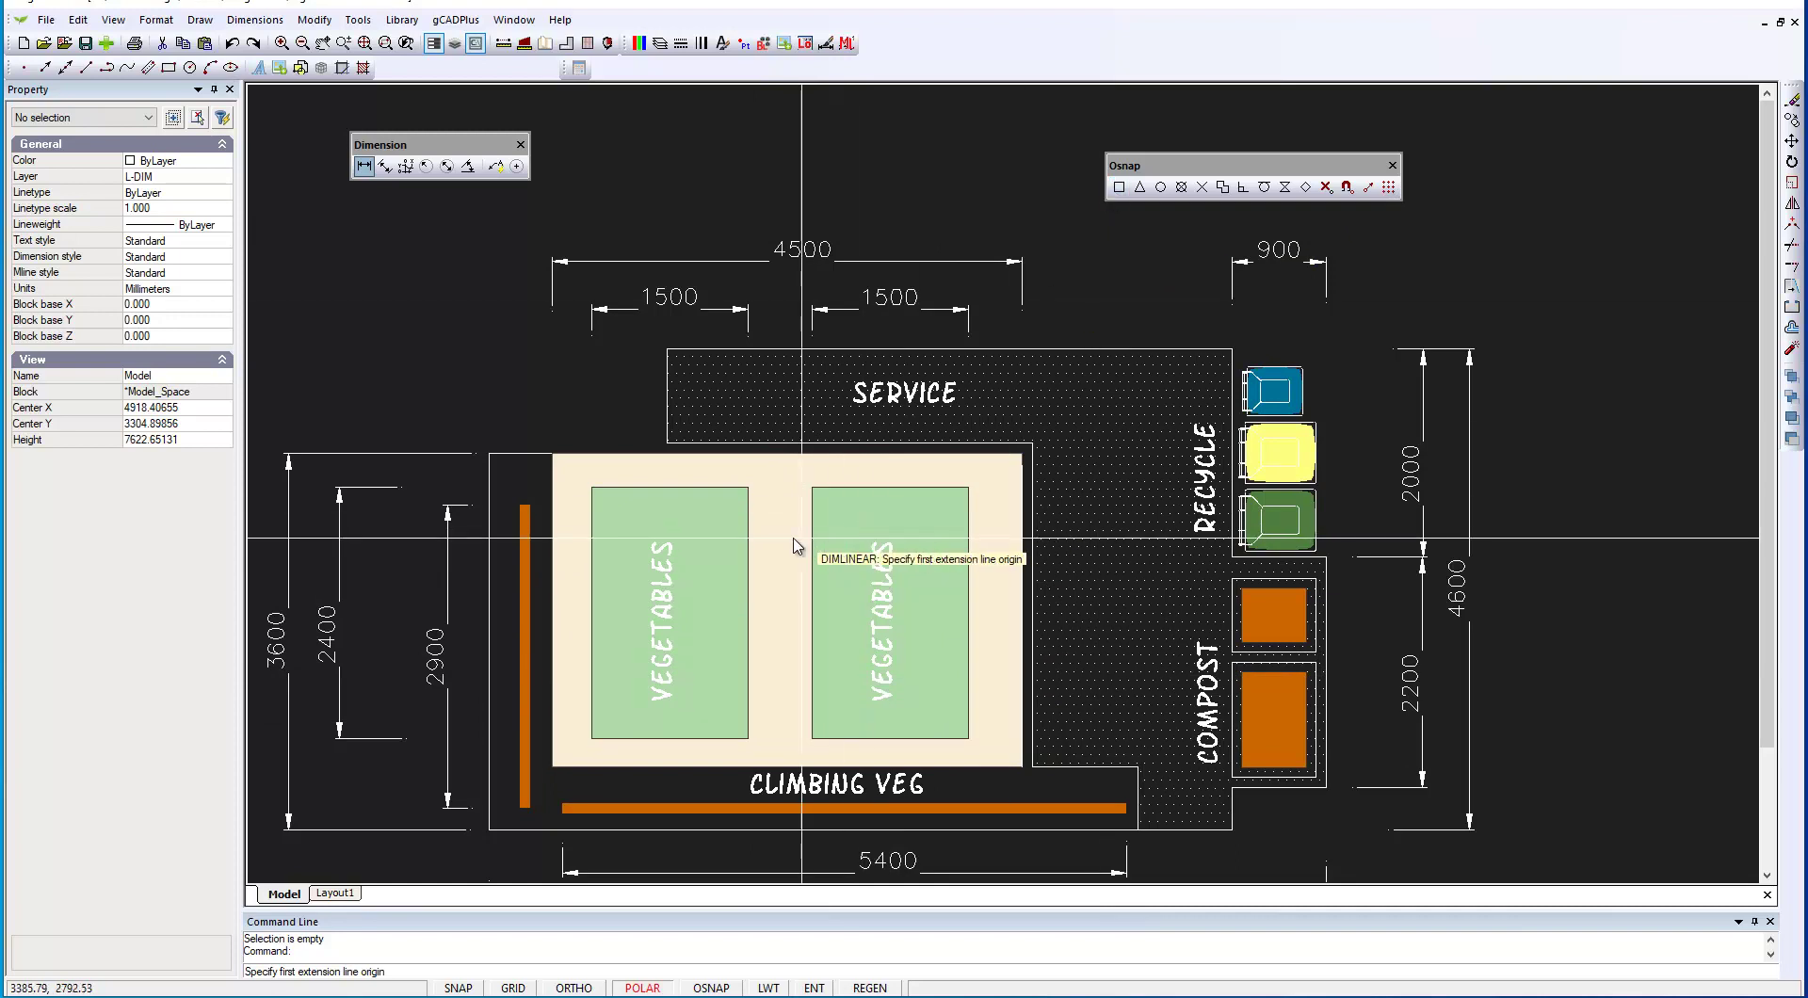
{"action": "left_click", "coordinate": [750, 489]}
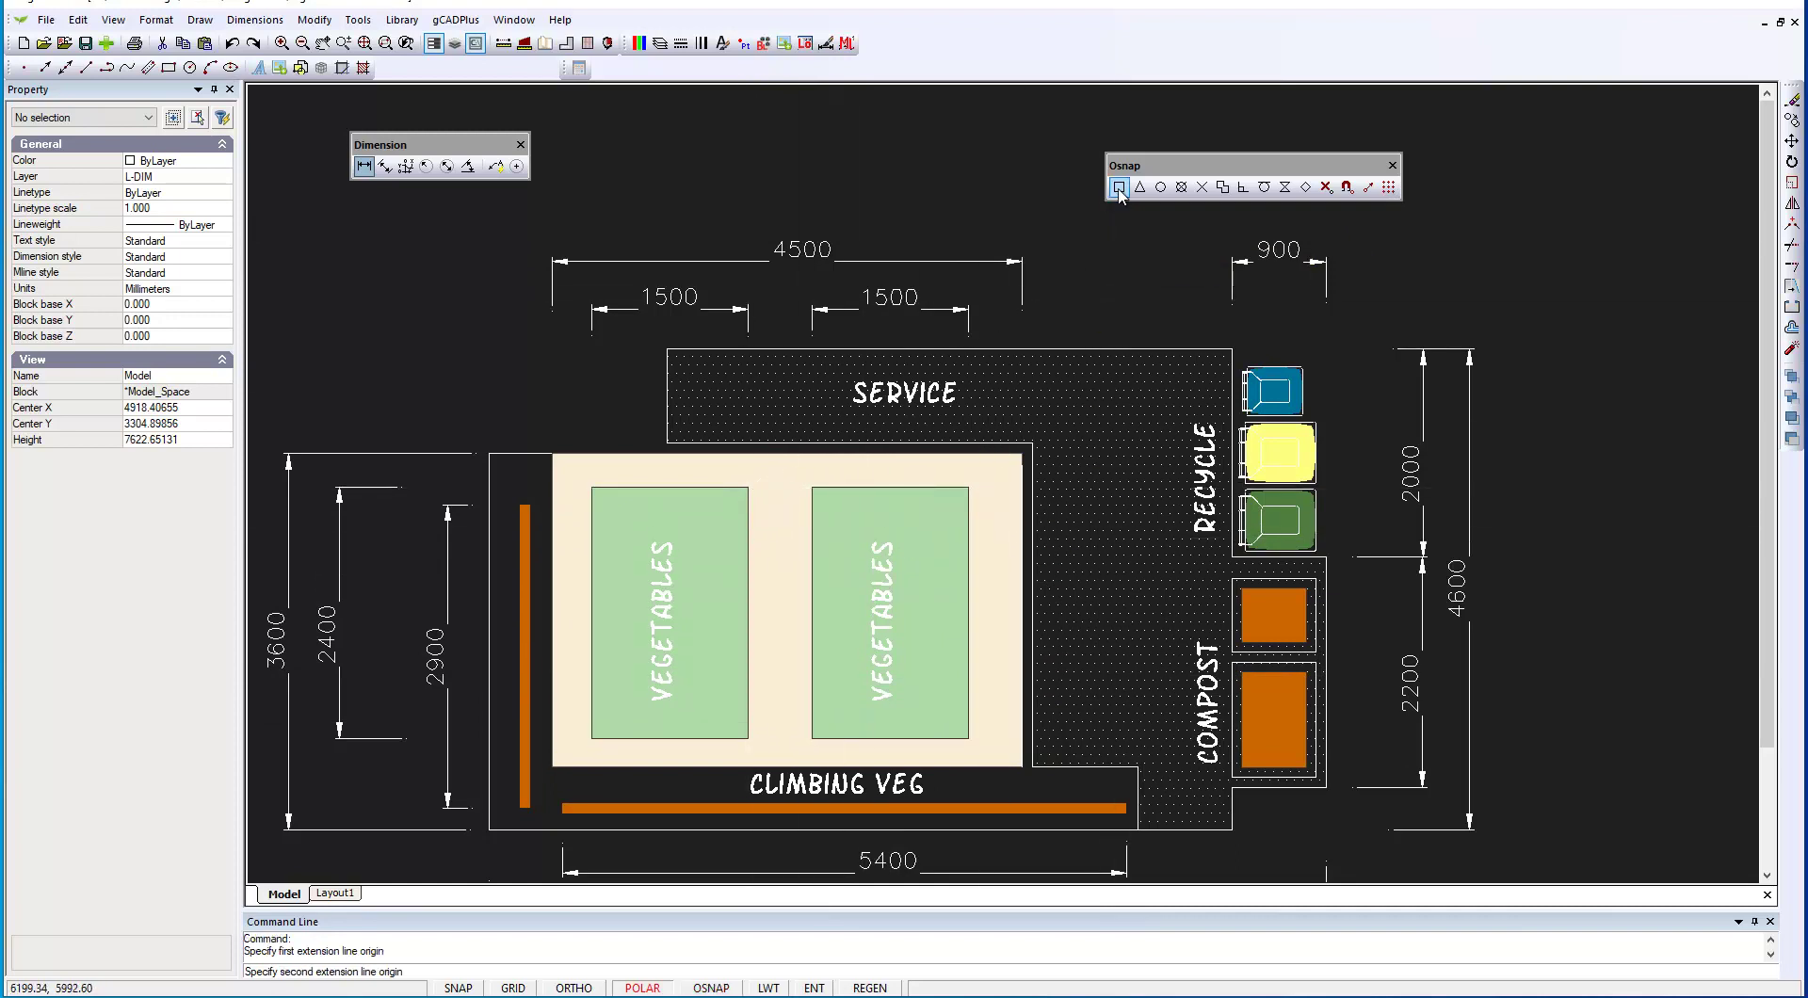
{"action": "left_click", "coordinate": [811, 488]}
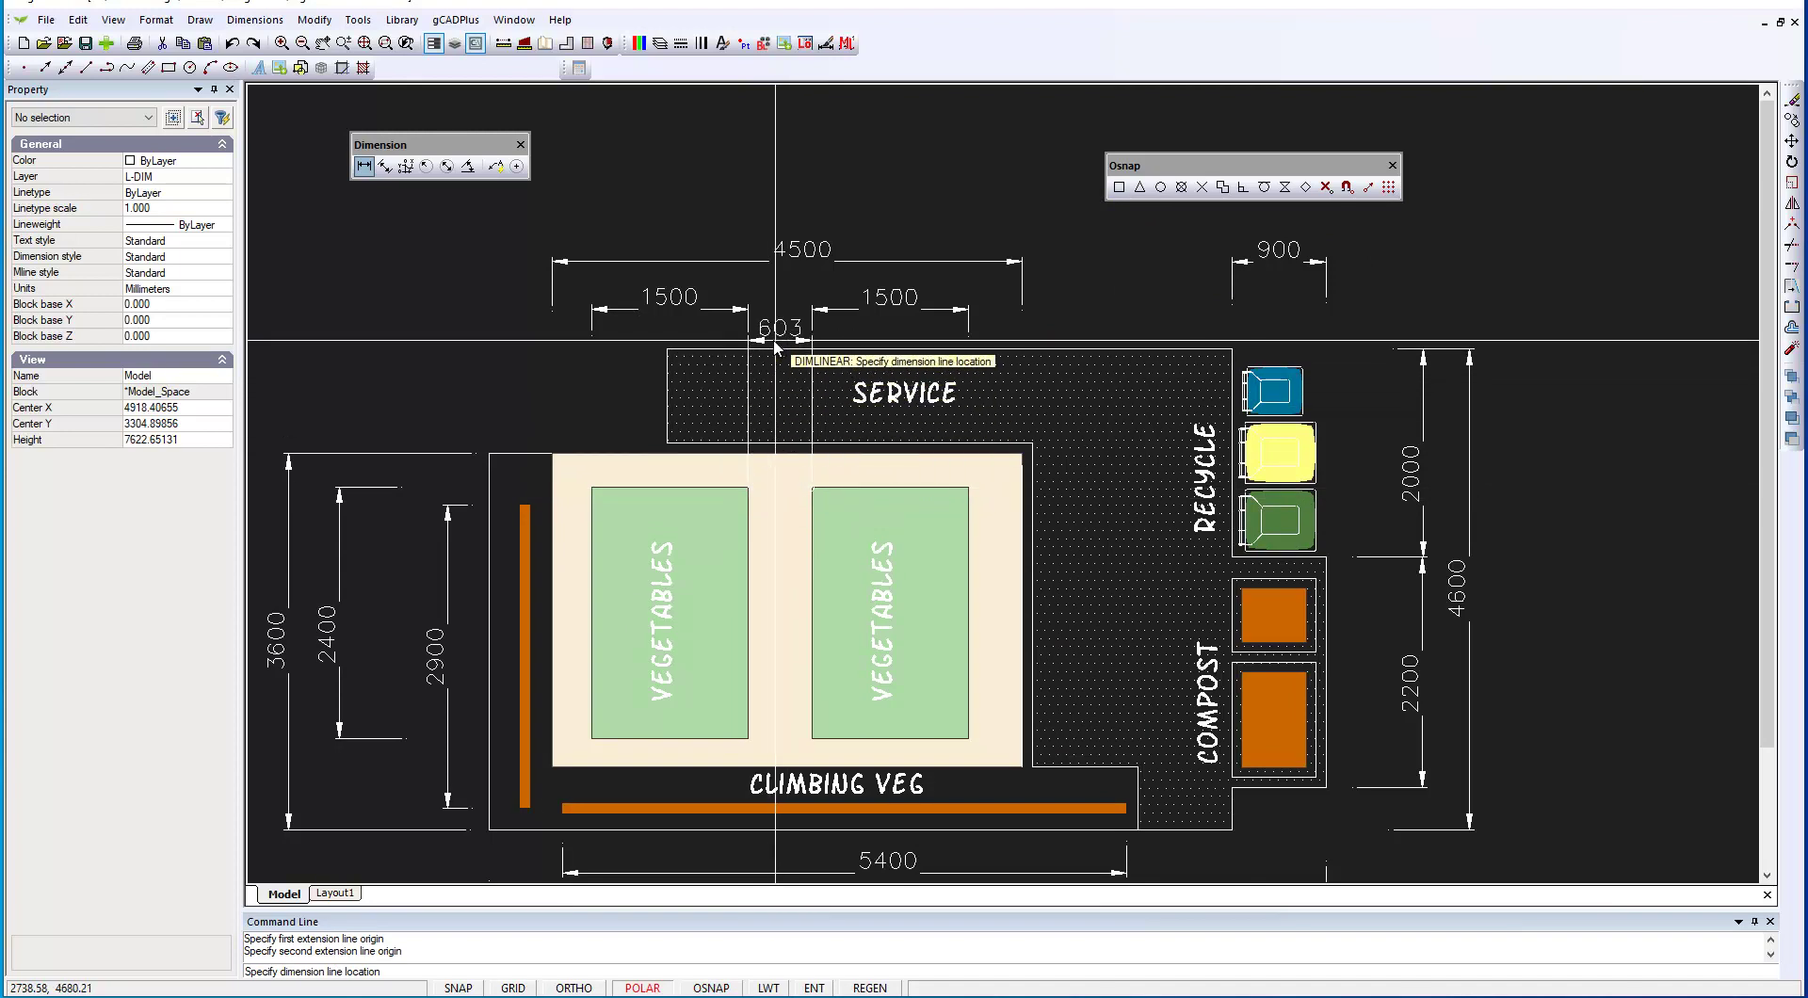
{"action": "scroll", "coordinate": [772, 347], "scroll_direction": "up", "scroll_amount": 3}
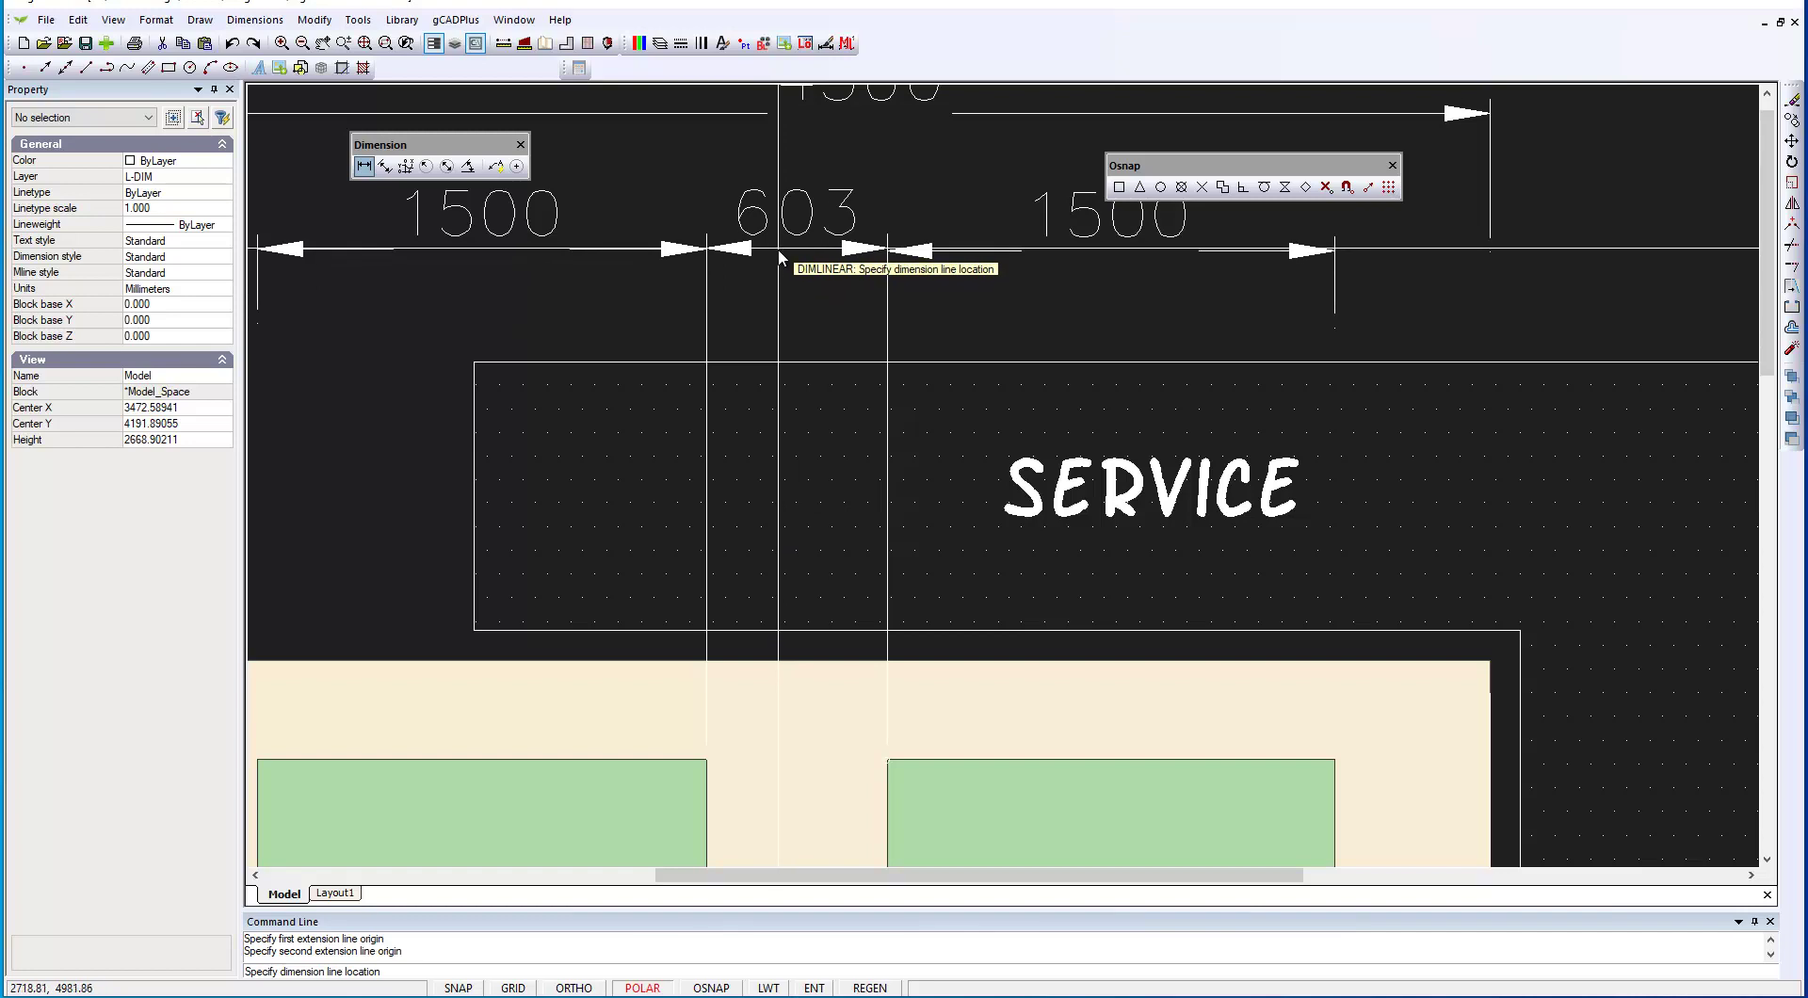
{"action": "left_click", "coordinate": [780, 252]}
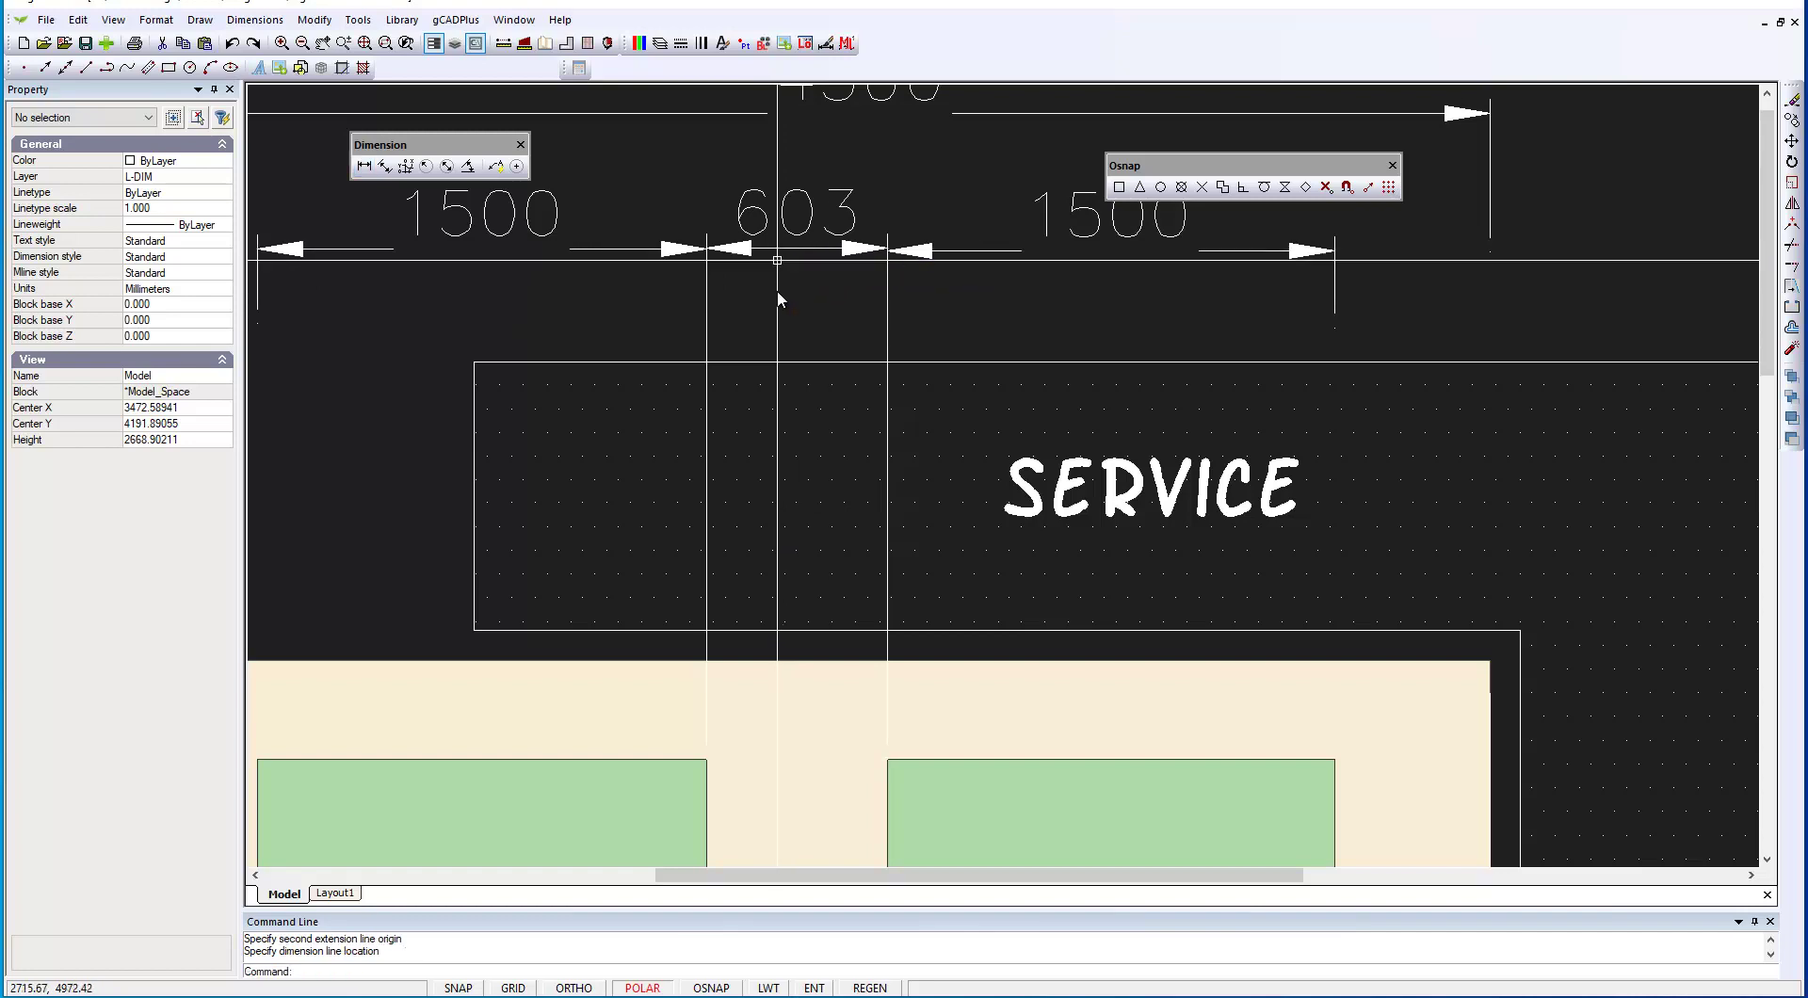
{"action": "scroll", "coordinate": [899, 485], "scroll_direction": "down", "scroll_amount": 3}
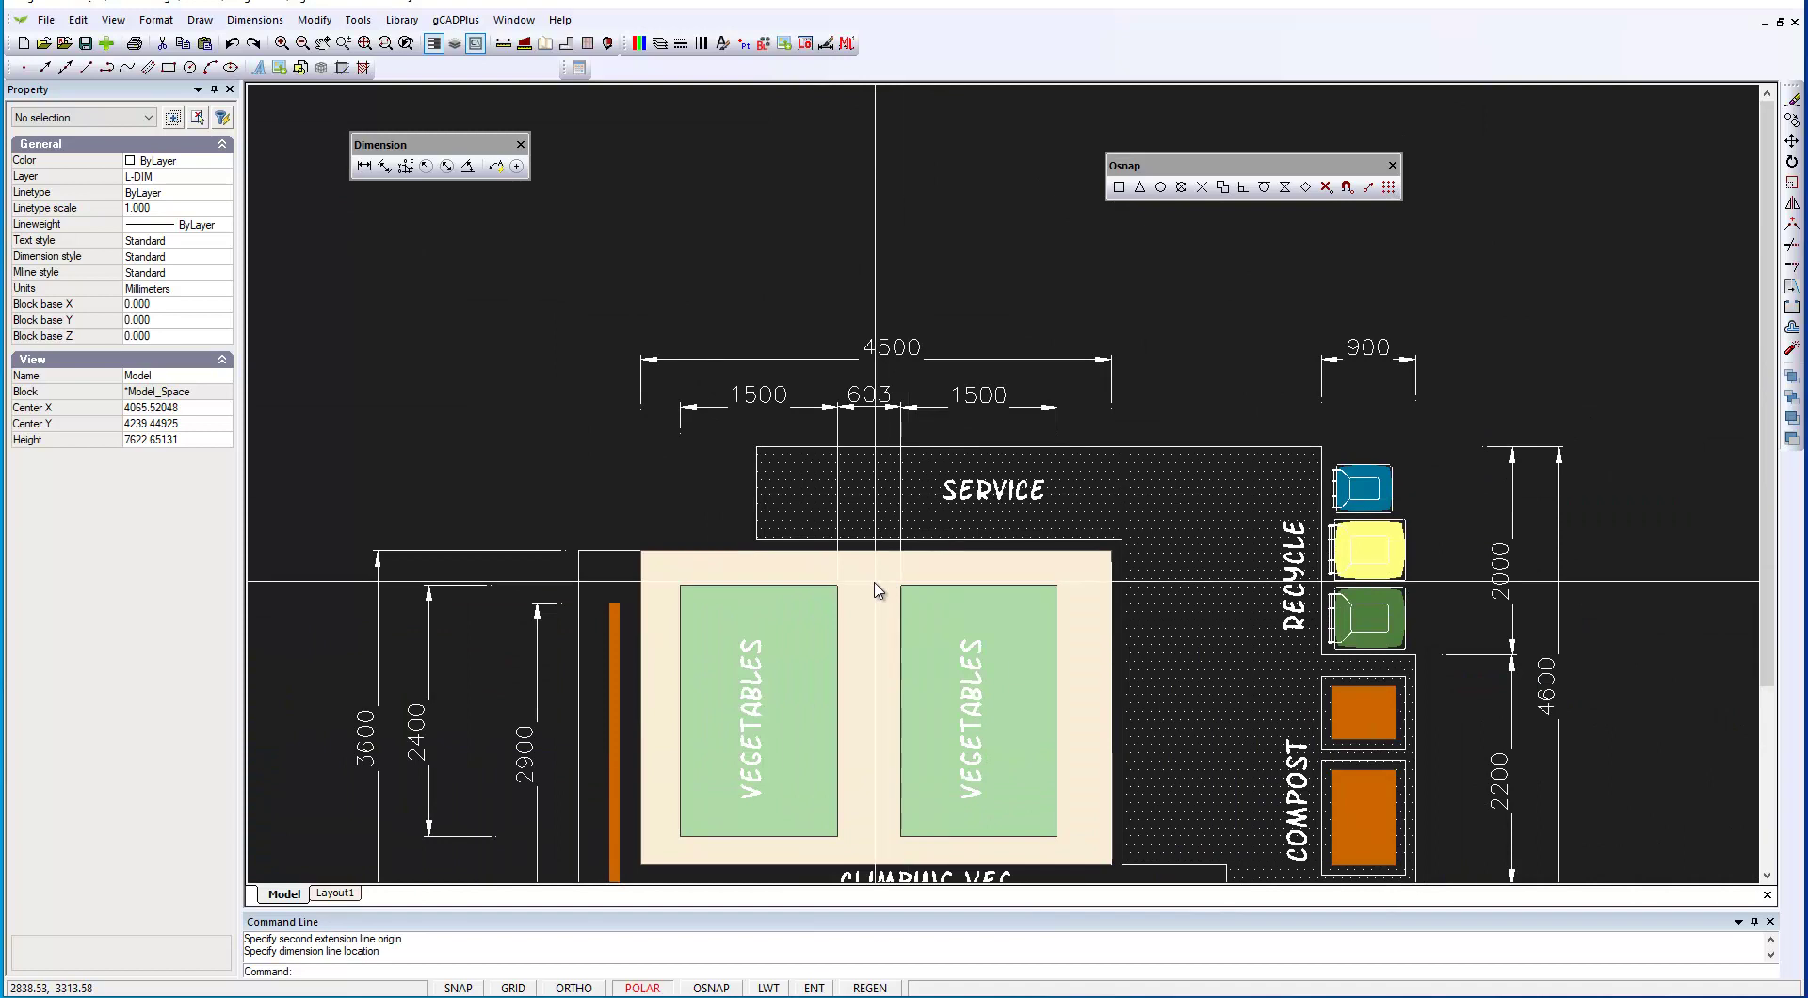
{"action": "scroll", "coordinate": [786, 330], "scroll_direction": "down", "scroll_amount": 1}
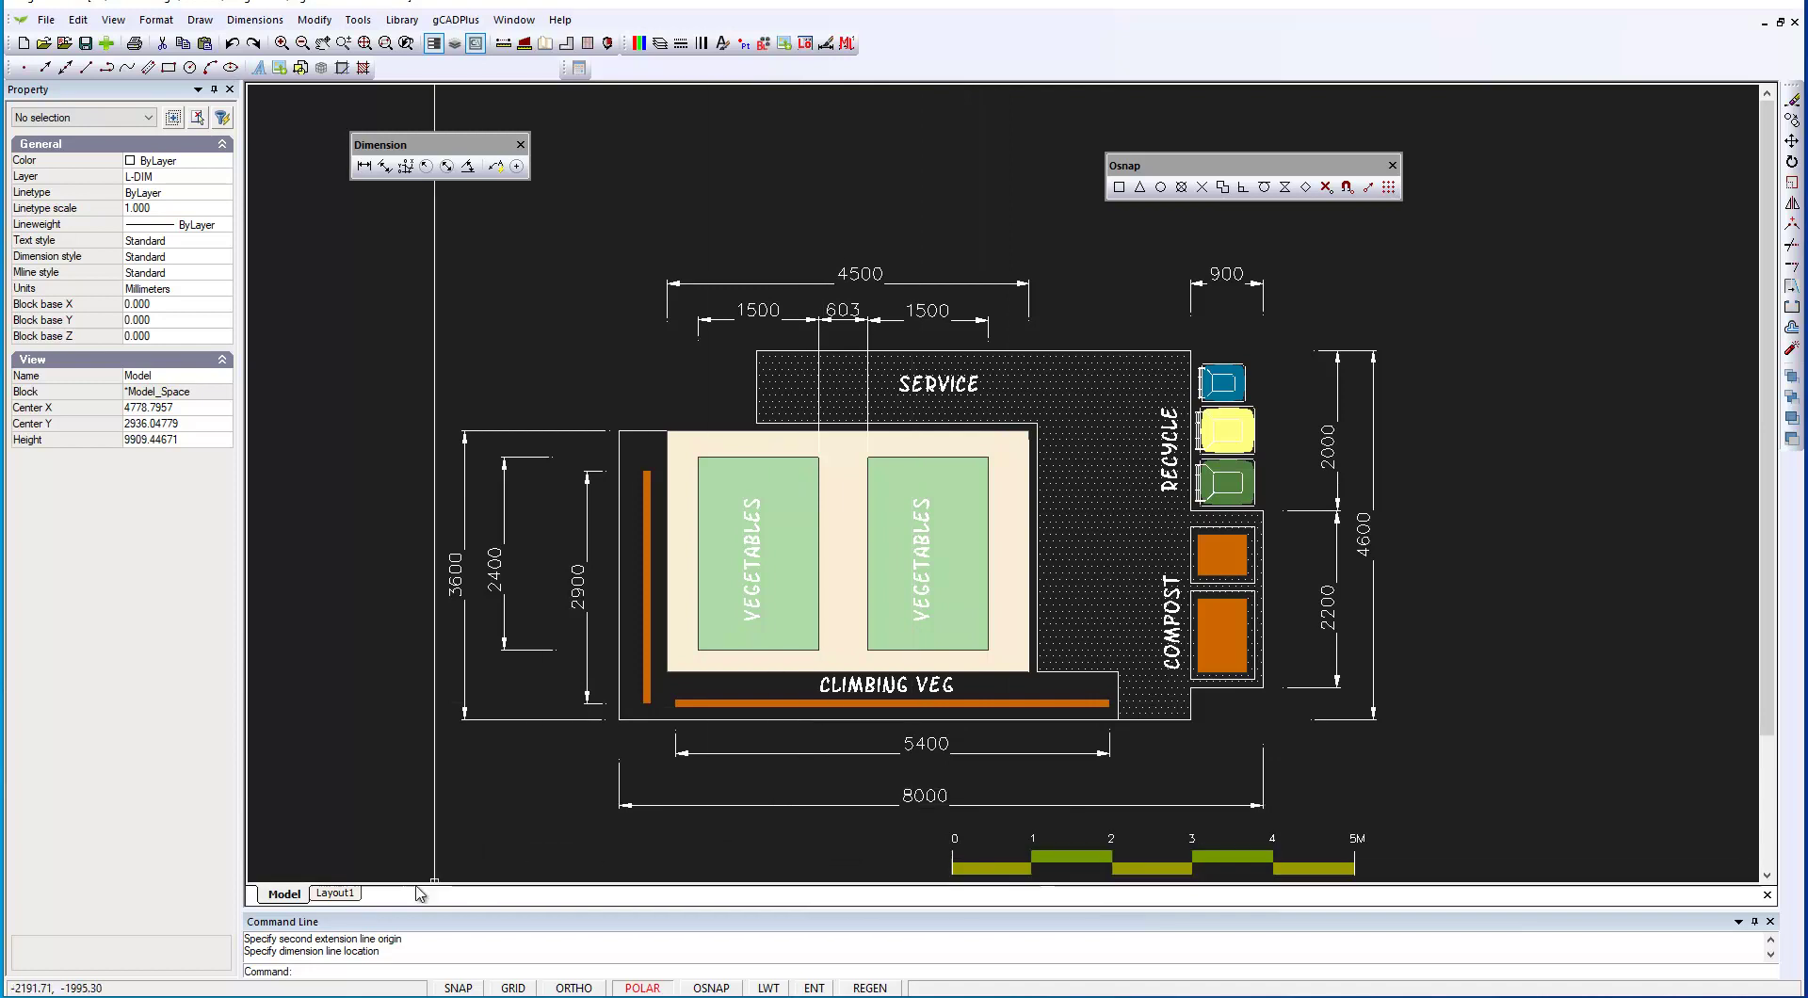
- On Layout1, make layer 0 current and switch off the L-DIM layer
{"action": "left_click", "coordinate": [332, 895]}
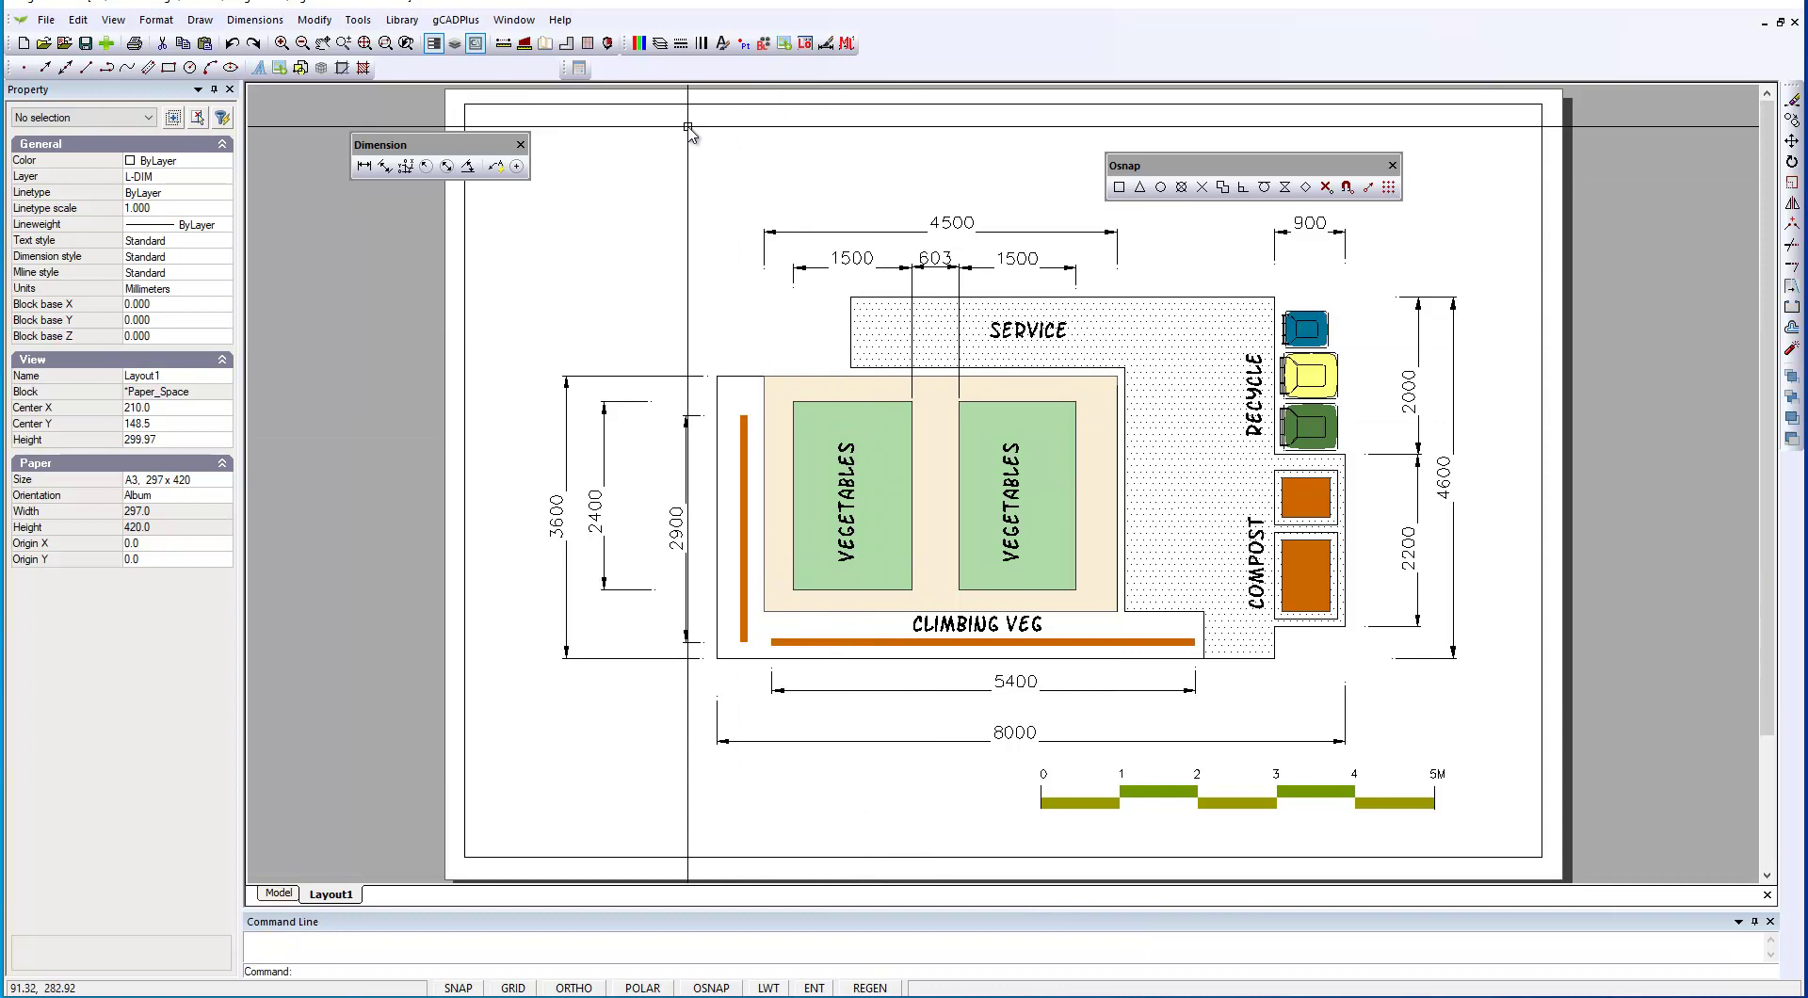
{"action": "left_click", "coordinate": [660, 45]}
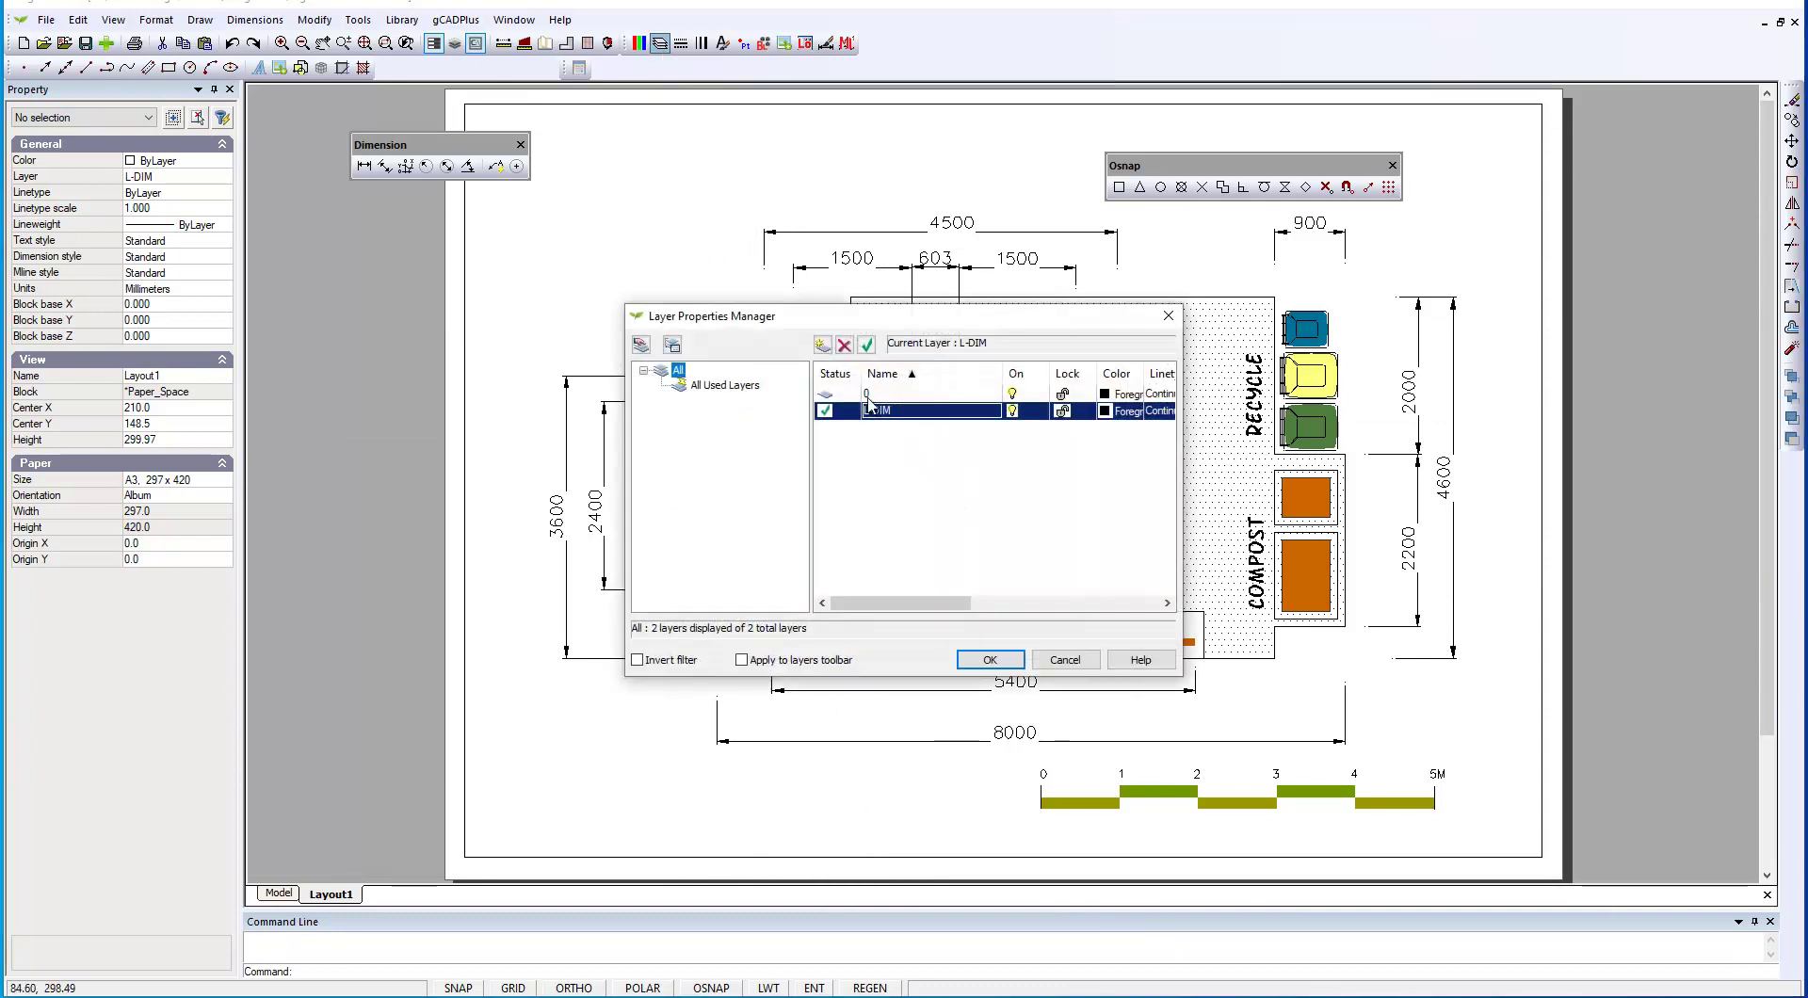
{"action": "left_click", "coordinate": [893, 399]}
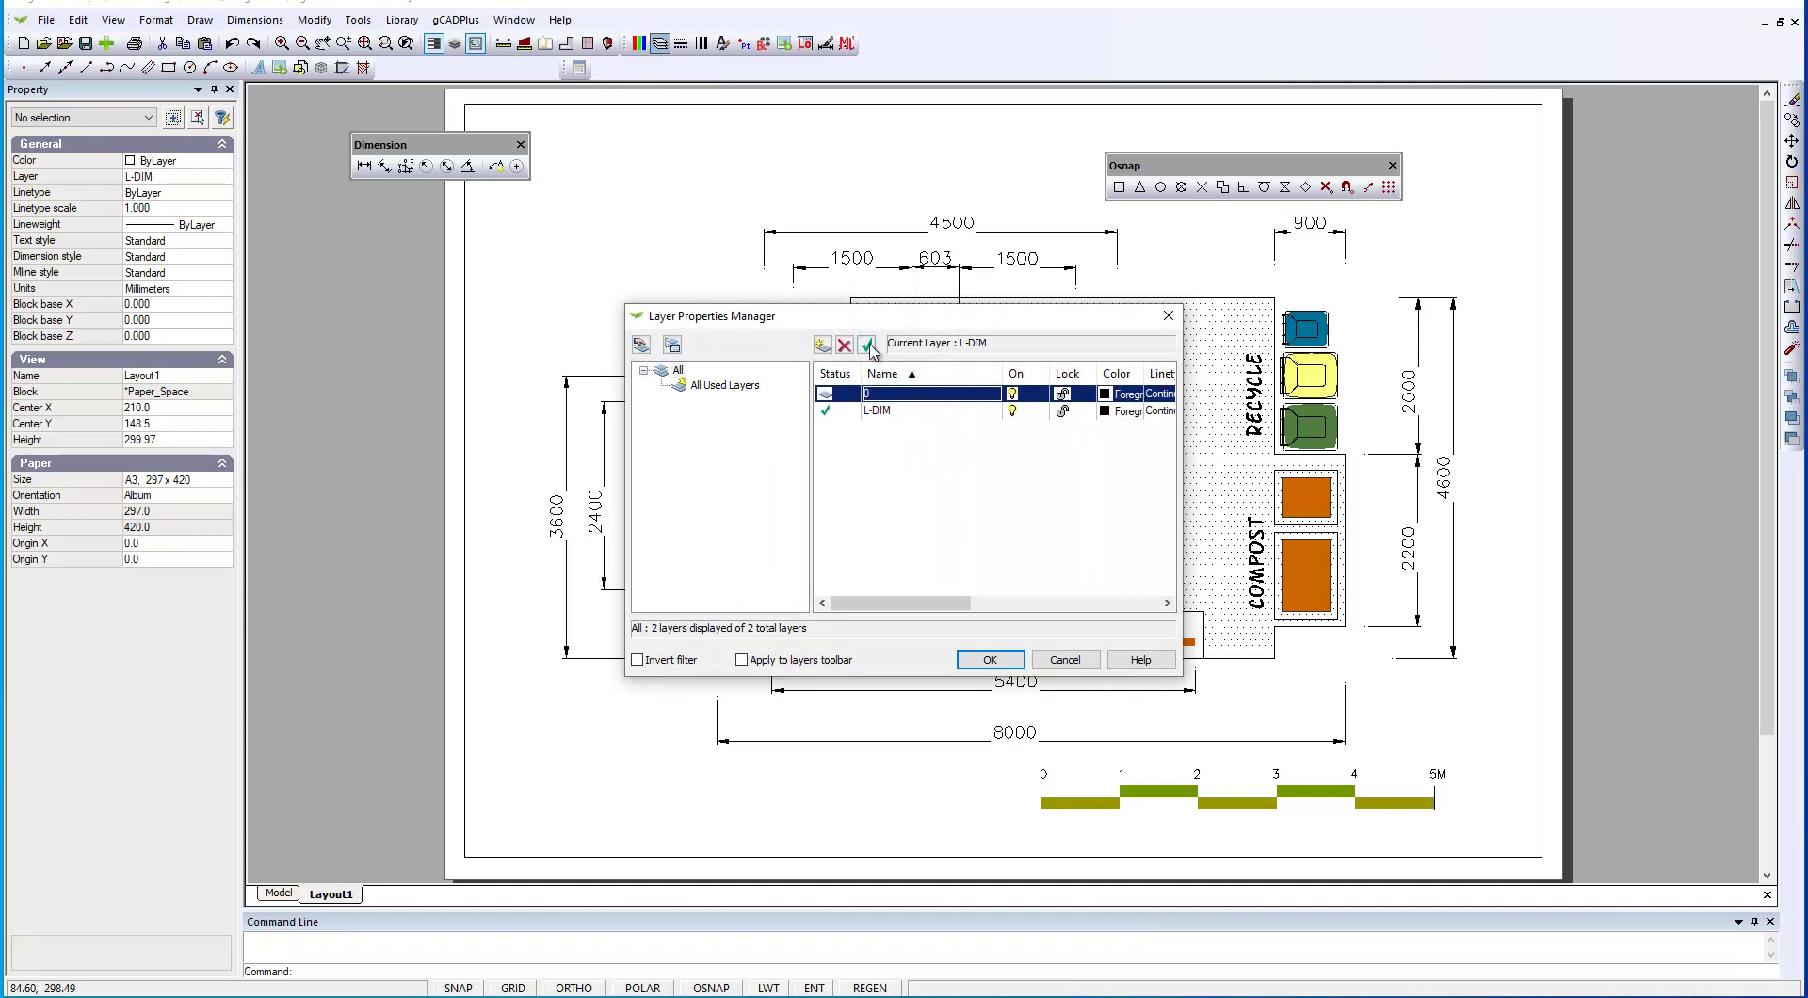
{"action": "left_click", "coordinate": [1013, 415]}
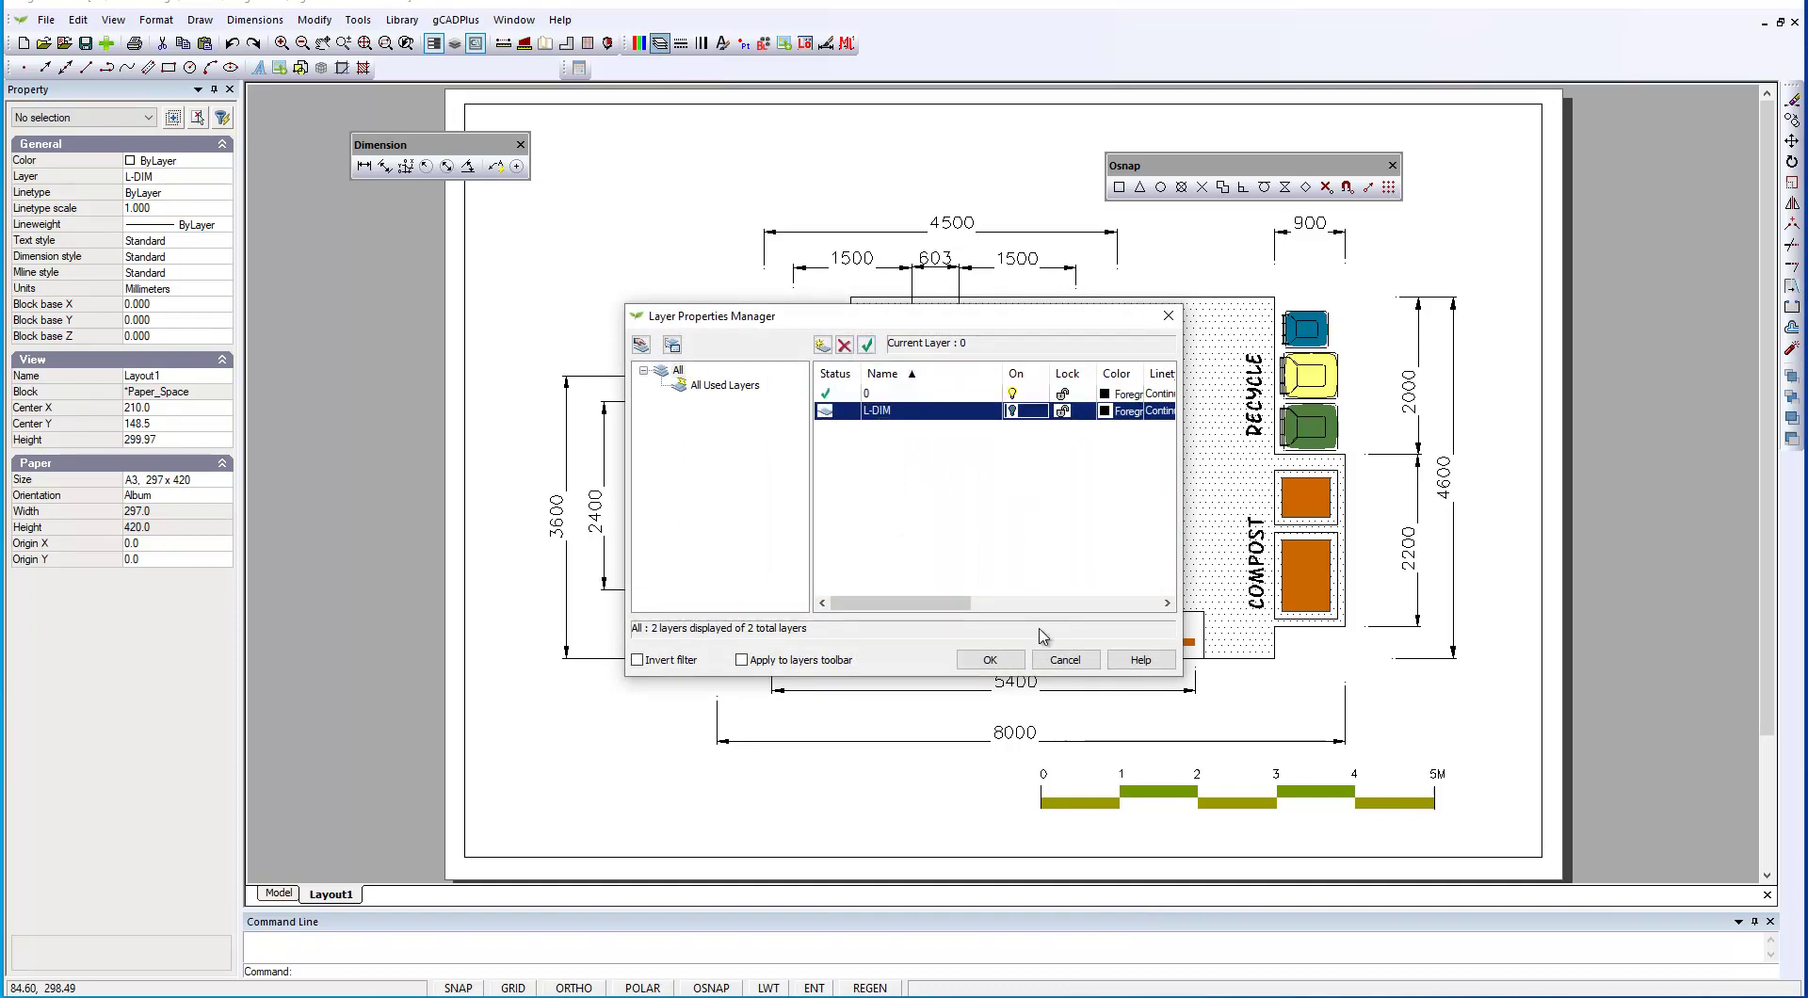
{"action": "left_click", "coordinate": [1004, 668]}
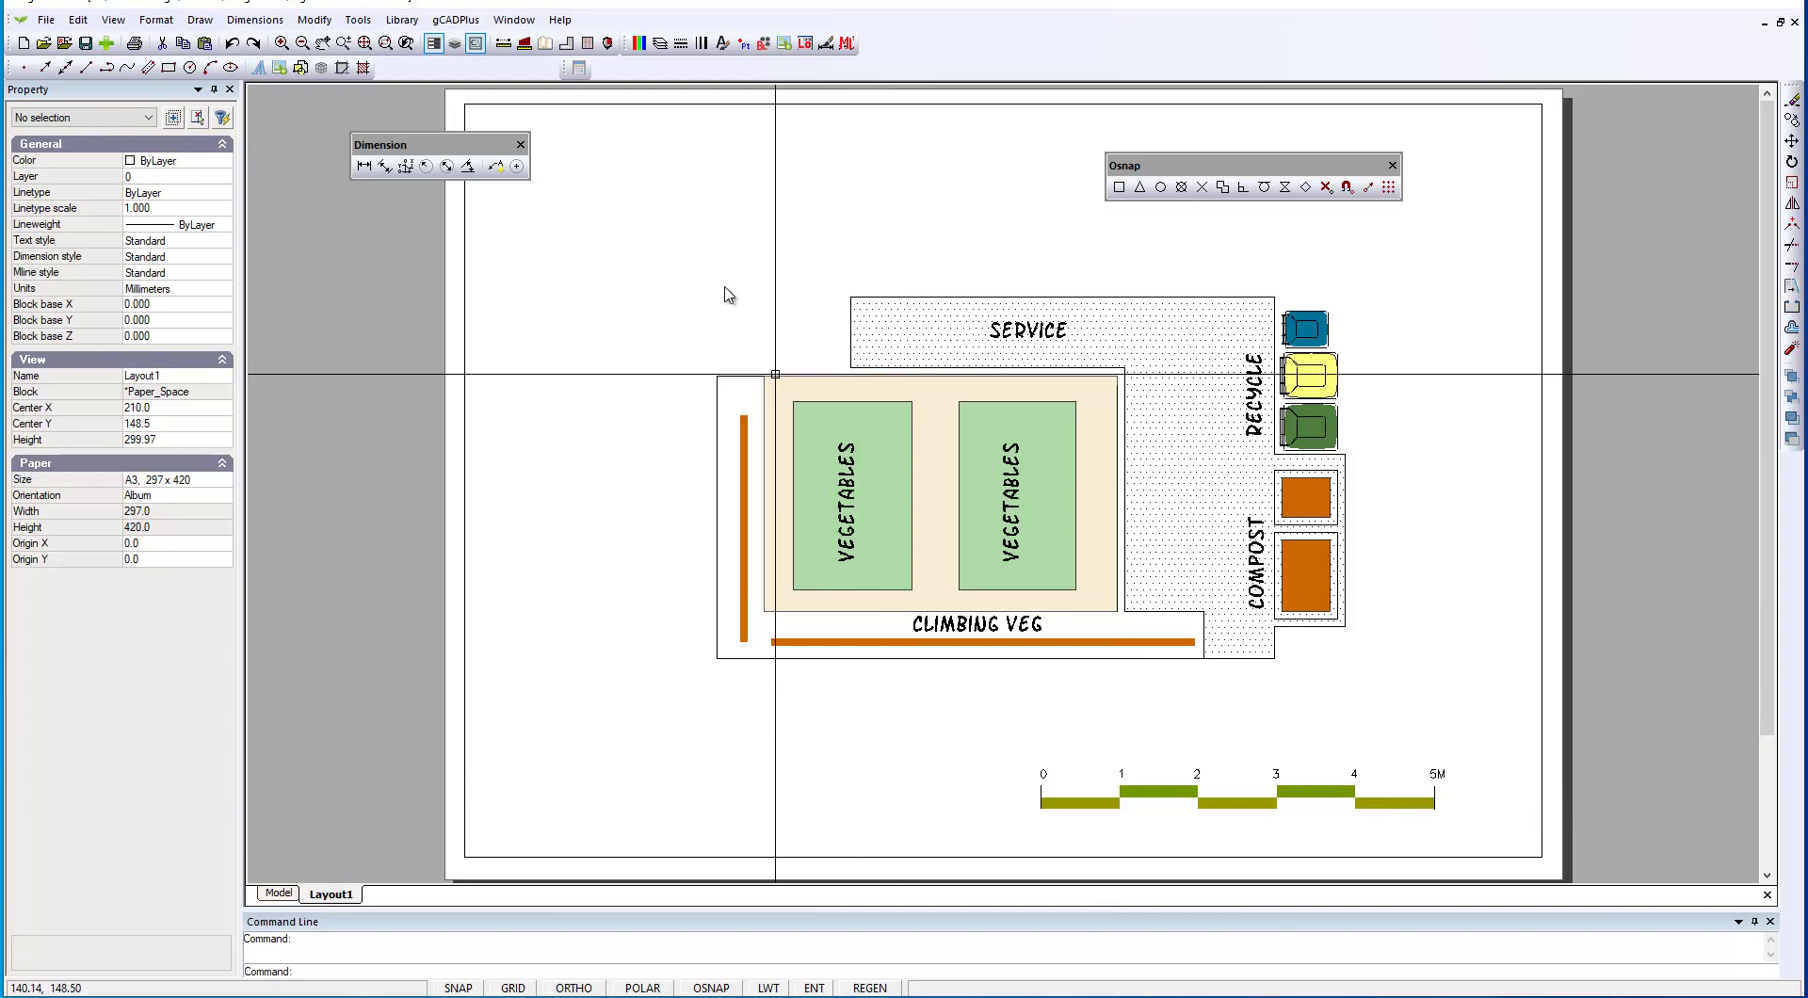
- Switch to the RearGarden.lcd drawing from the Window menu
{"action": "left_click", "coordinate": [516, 21]}
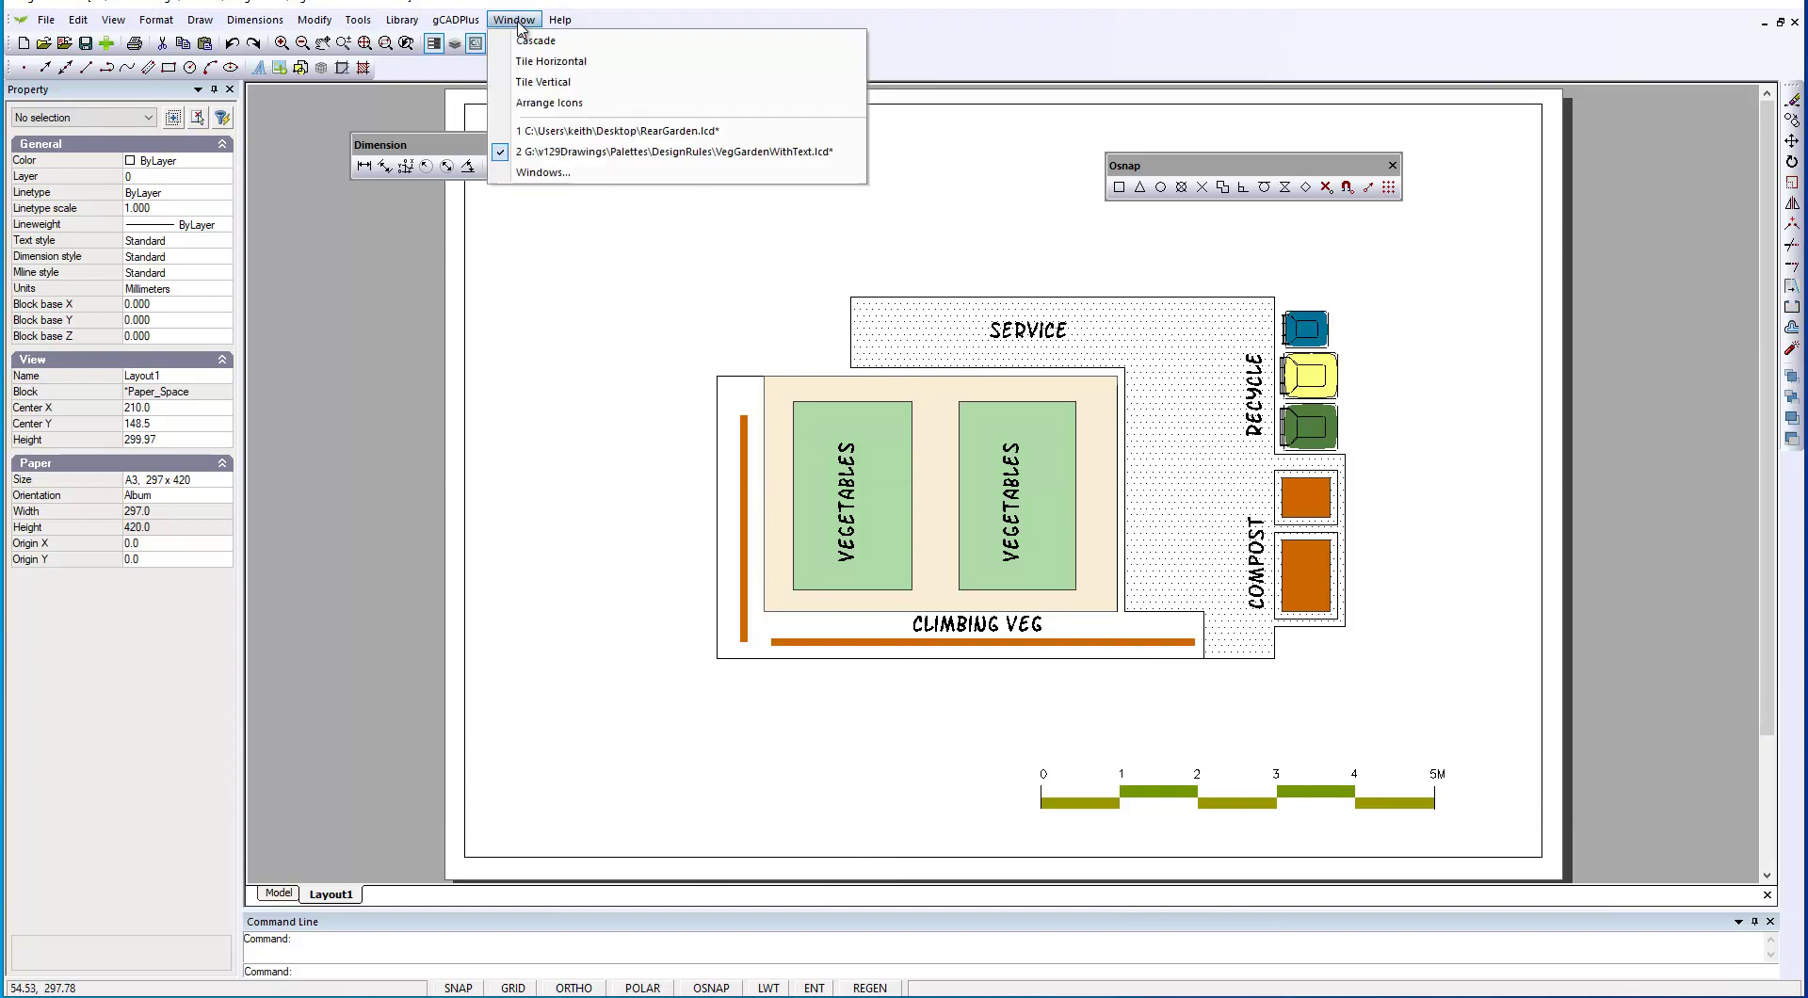
{"action": "left_click", "coordinate": [676, 152]}
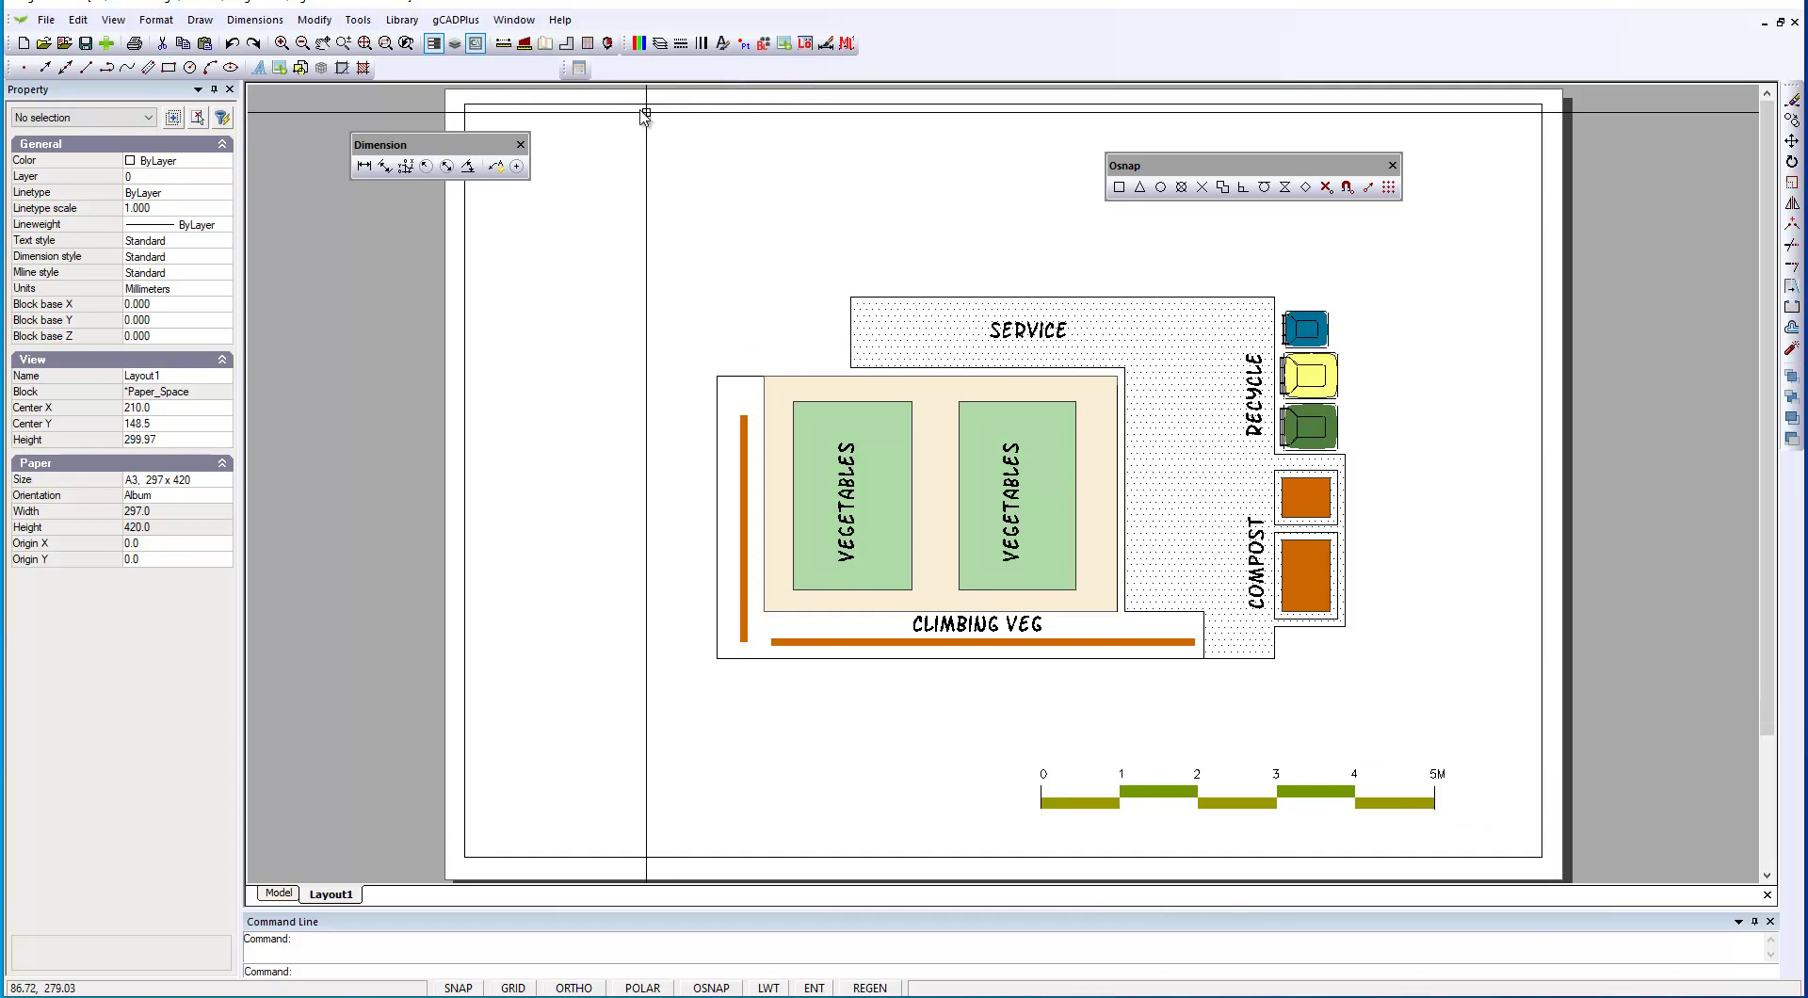
{"action": "left_click", "coordinate": [516, 21]}
{"action": "left_click", "coordinate": [598, 131]}
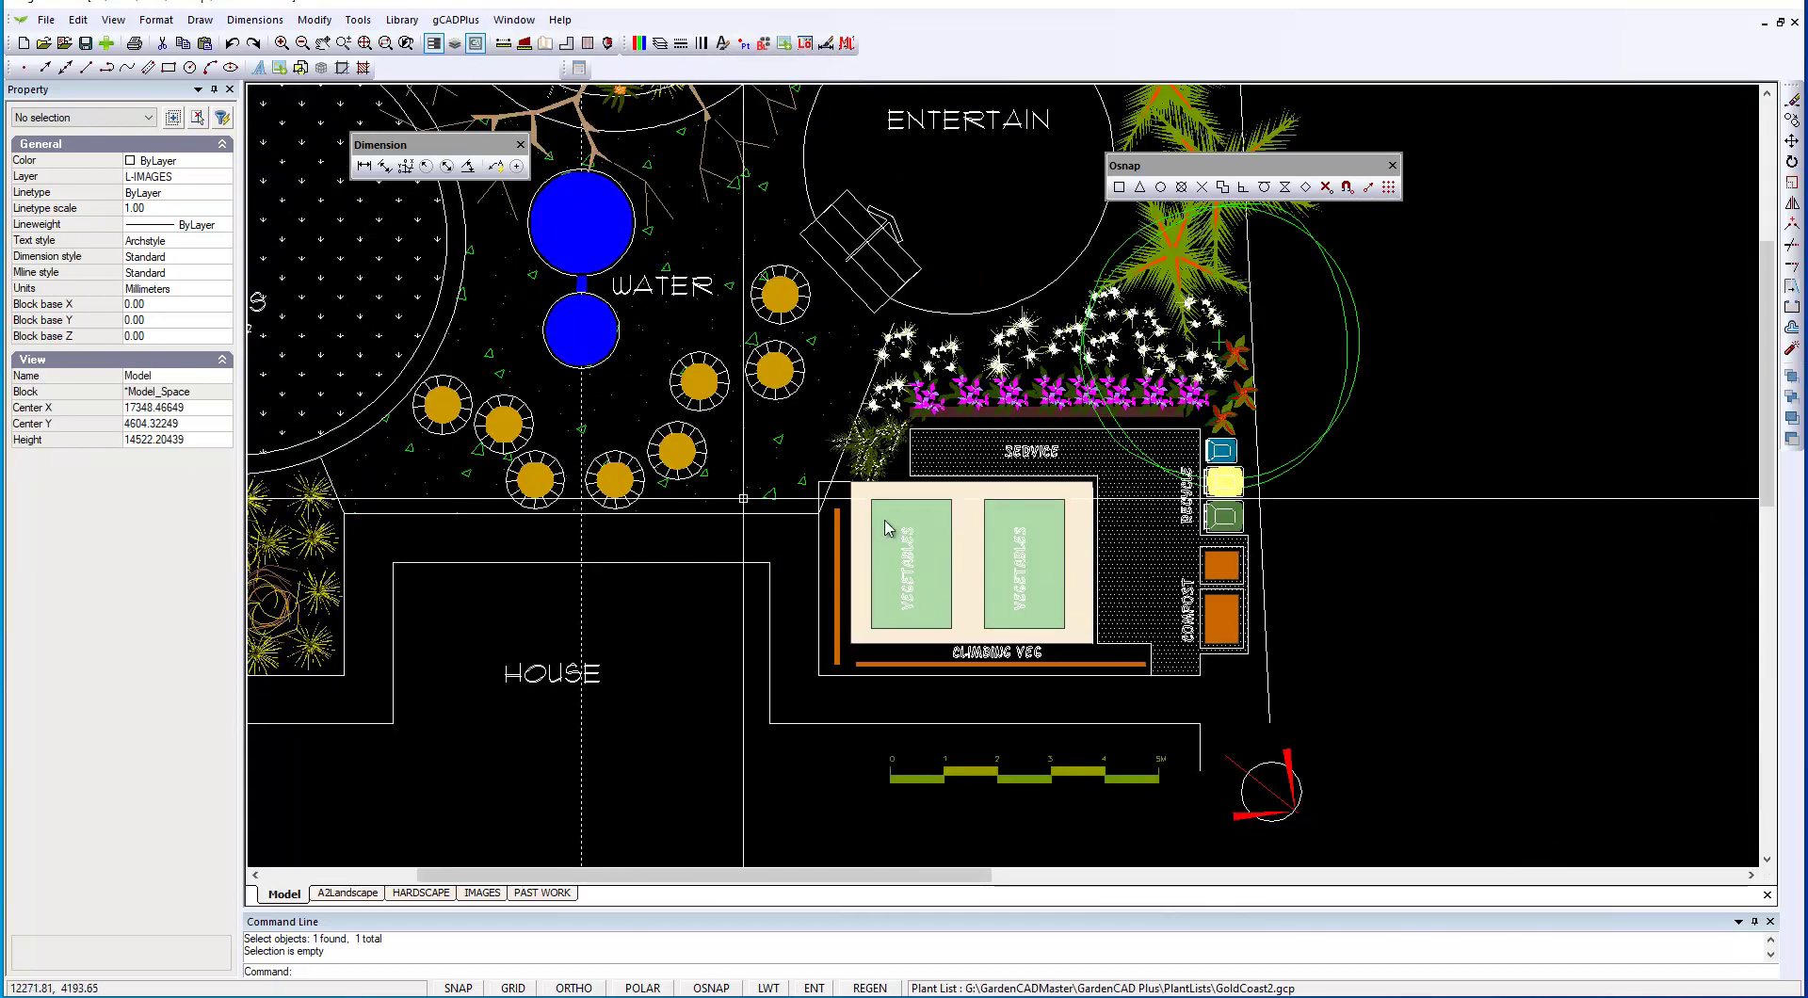
{"action": "scroll", "coordinate": [885, 527], "scroll_direction": "down", "scroll_amount": 1}
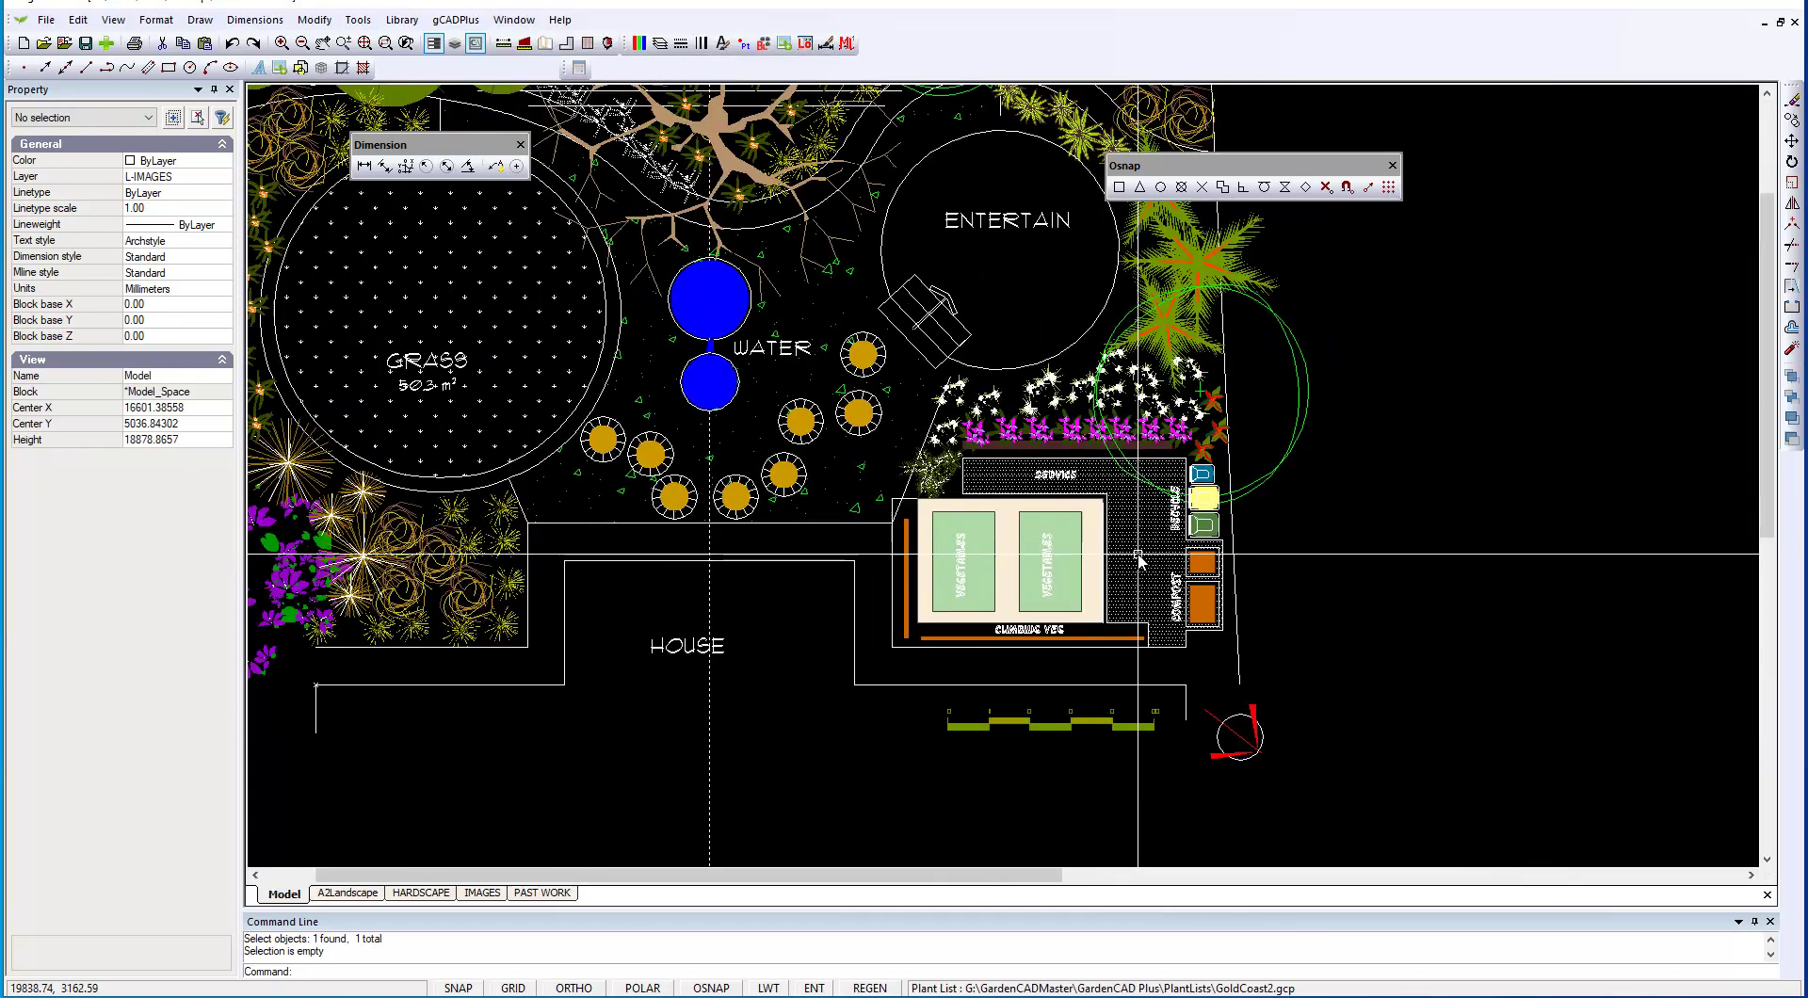
- Show the A2Landscape sheet, zooming in on the vegetable garden and back out
{"action": "left_click", "coordinate": [339, 892]}
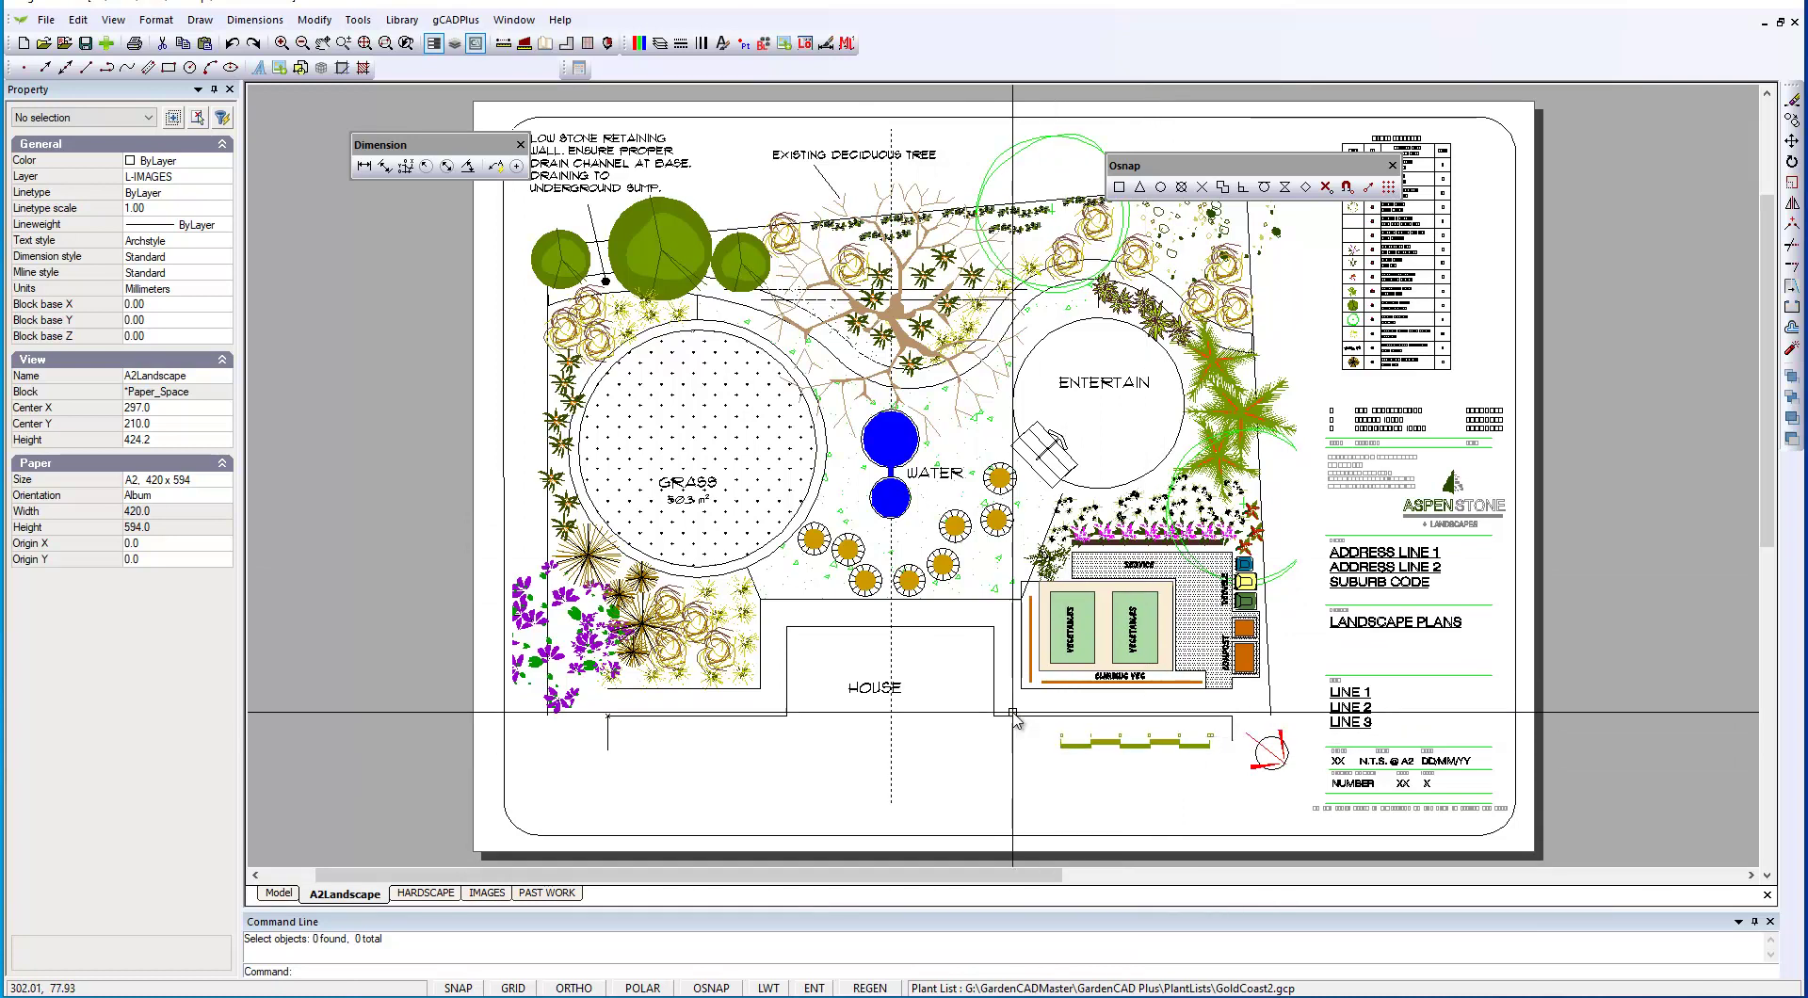
{"action": "scroll", "coordinate": [1024, 578], "scroll_direction": "up", "scroll_amount": 3}
{"action": "scroll", "coordinate": [1023, 578], "scroll_direction": "up", "scroll_amount": 2}
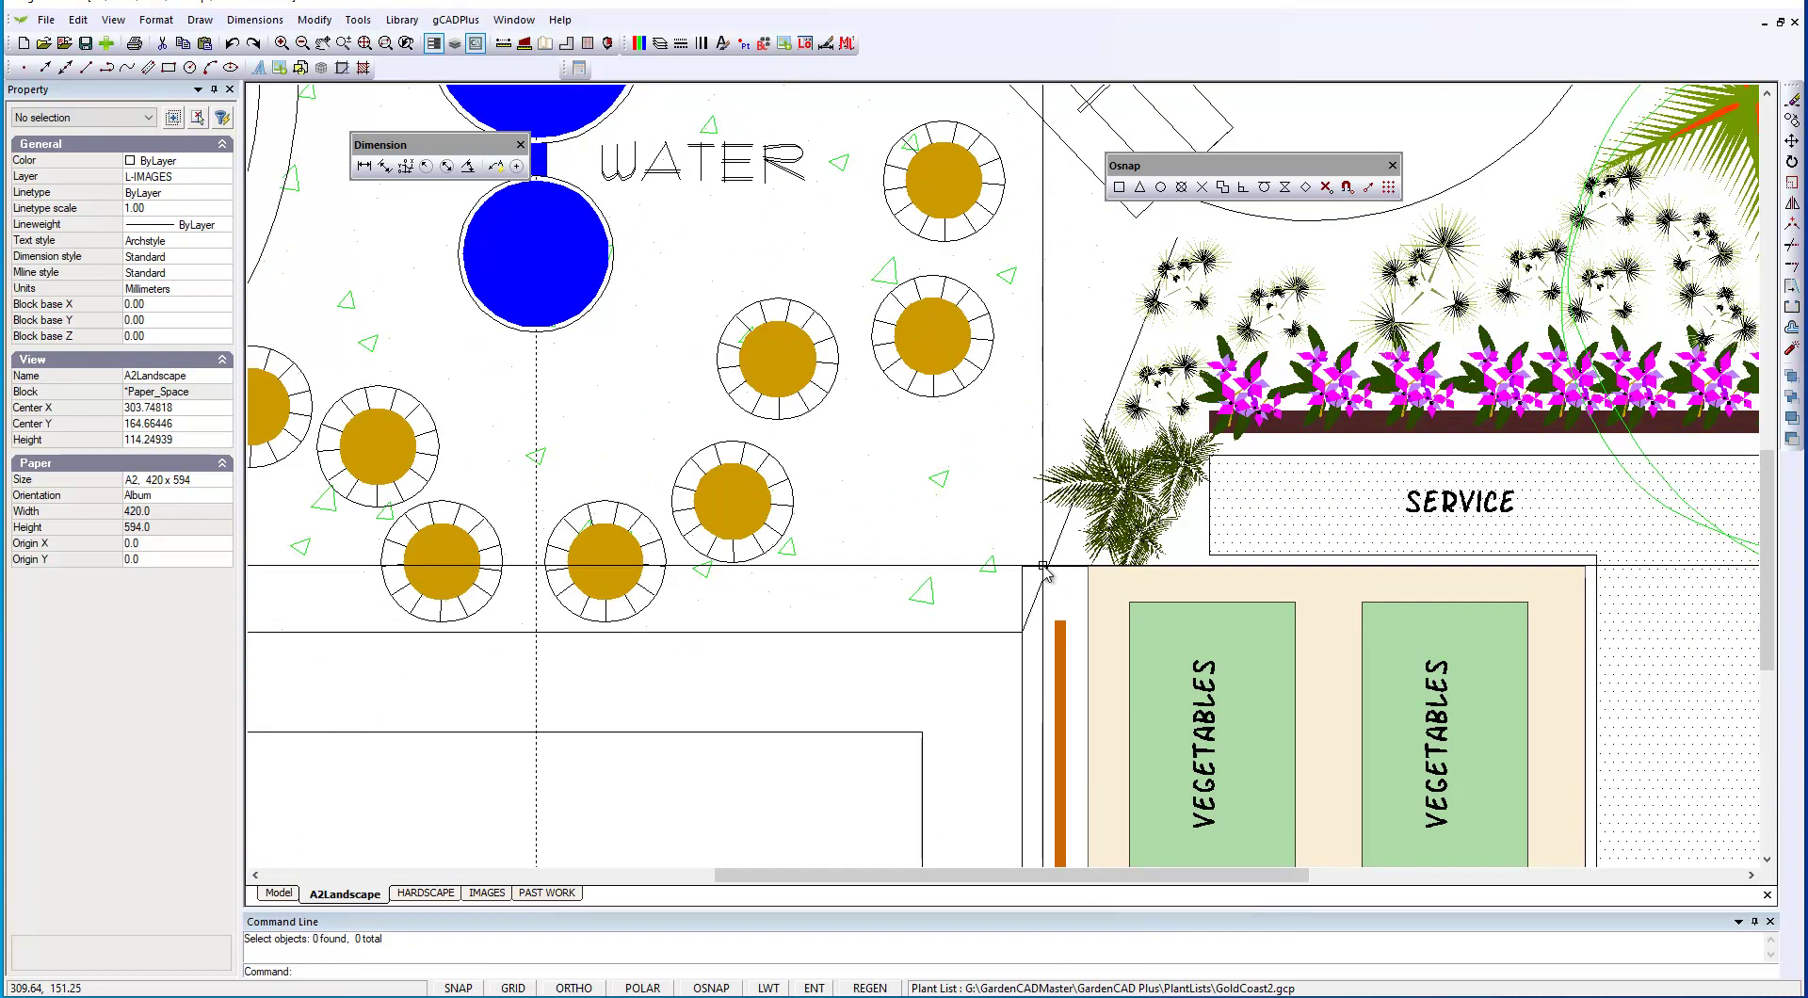
{"action": "scroll", "coordinate": [1044, 570], "scroll_direction": "down", "scroll_amount": 5}
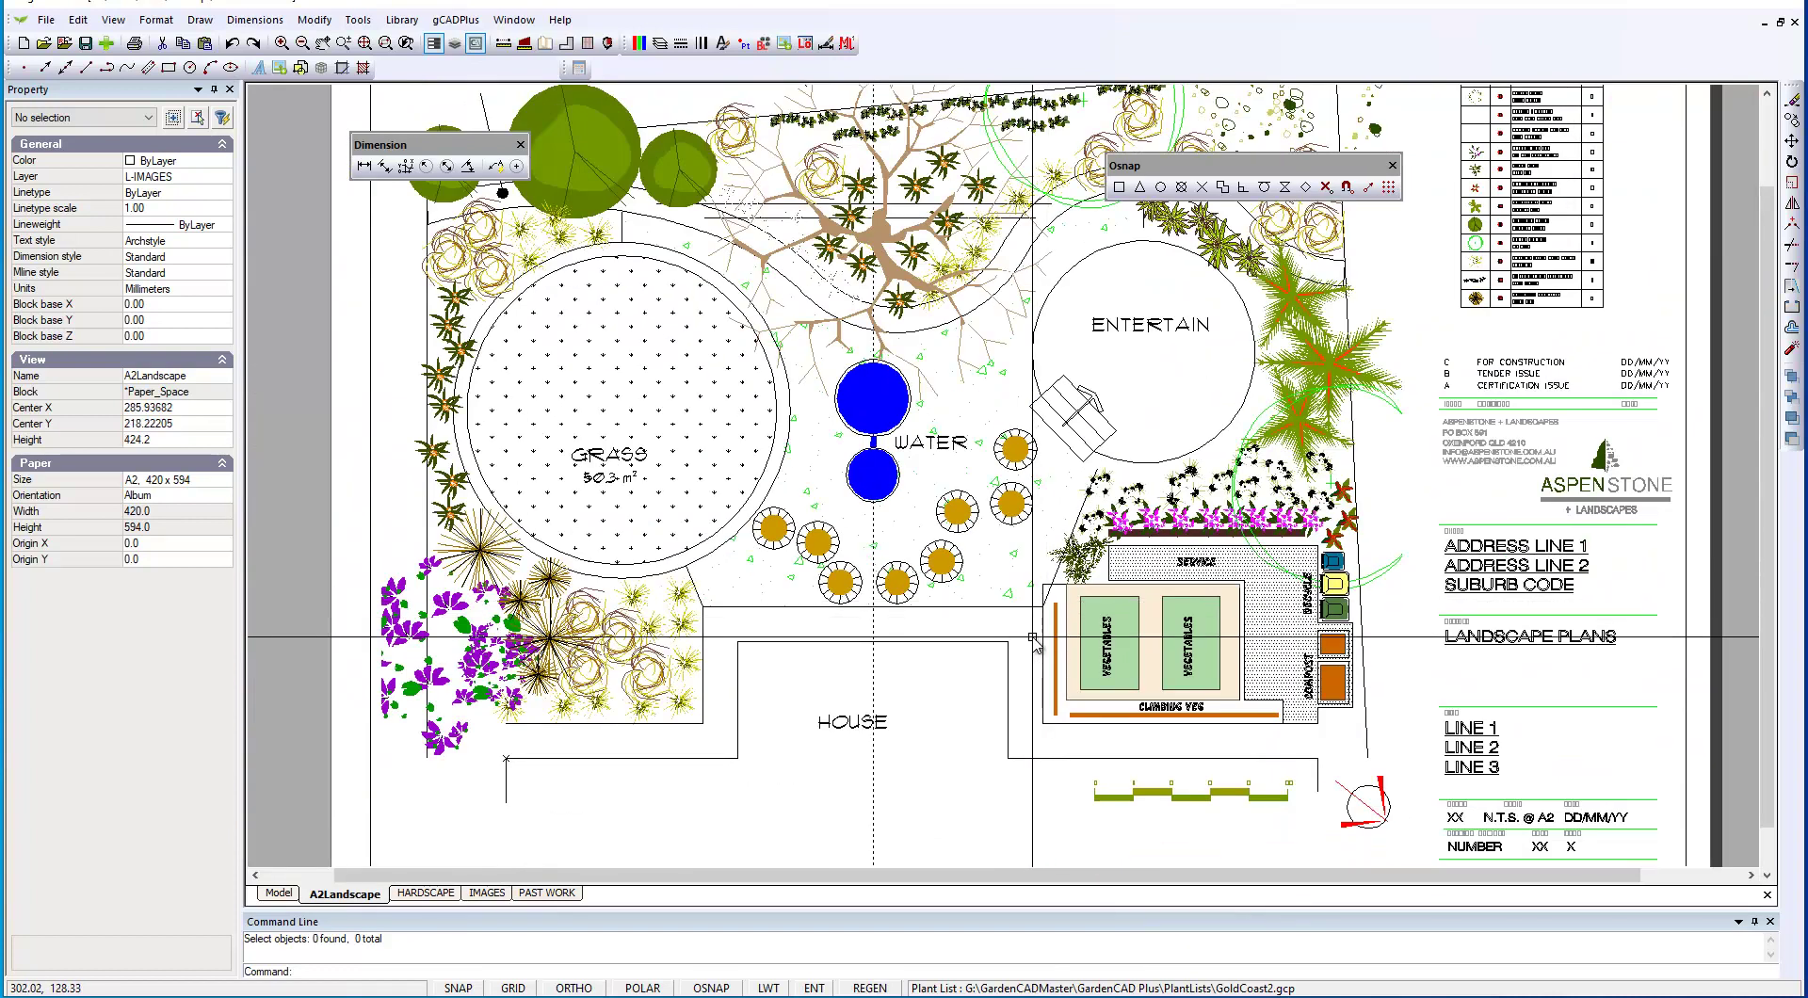
{"action": "scroll", "coordinate": [1033, 640], "scroll_direction": "down", "scroll_amount": 2}
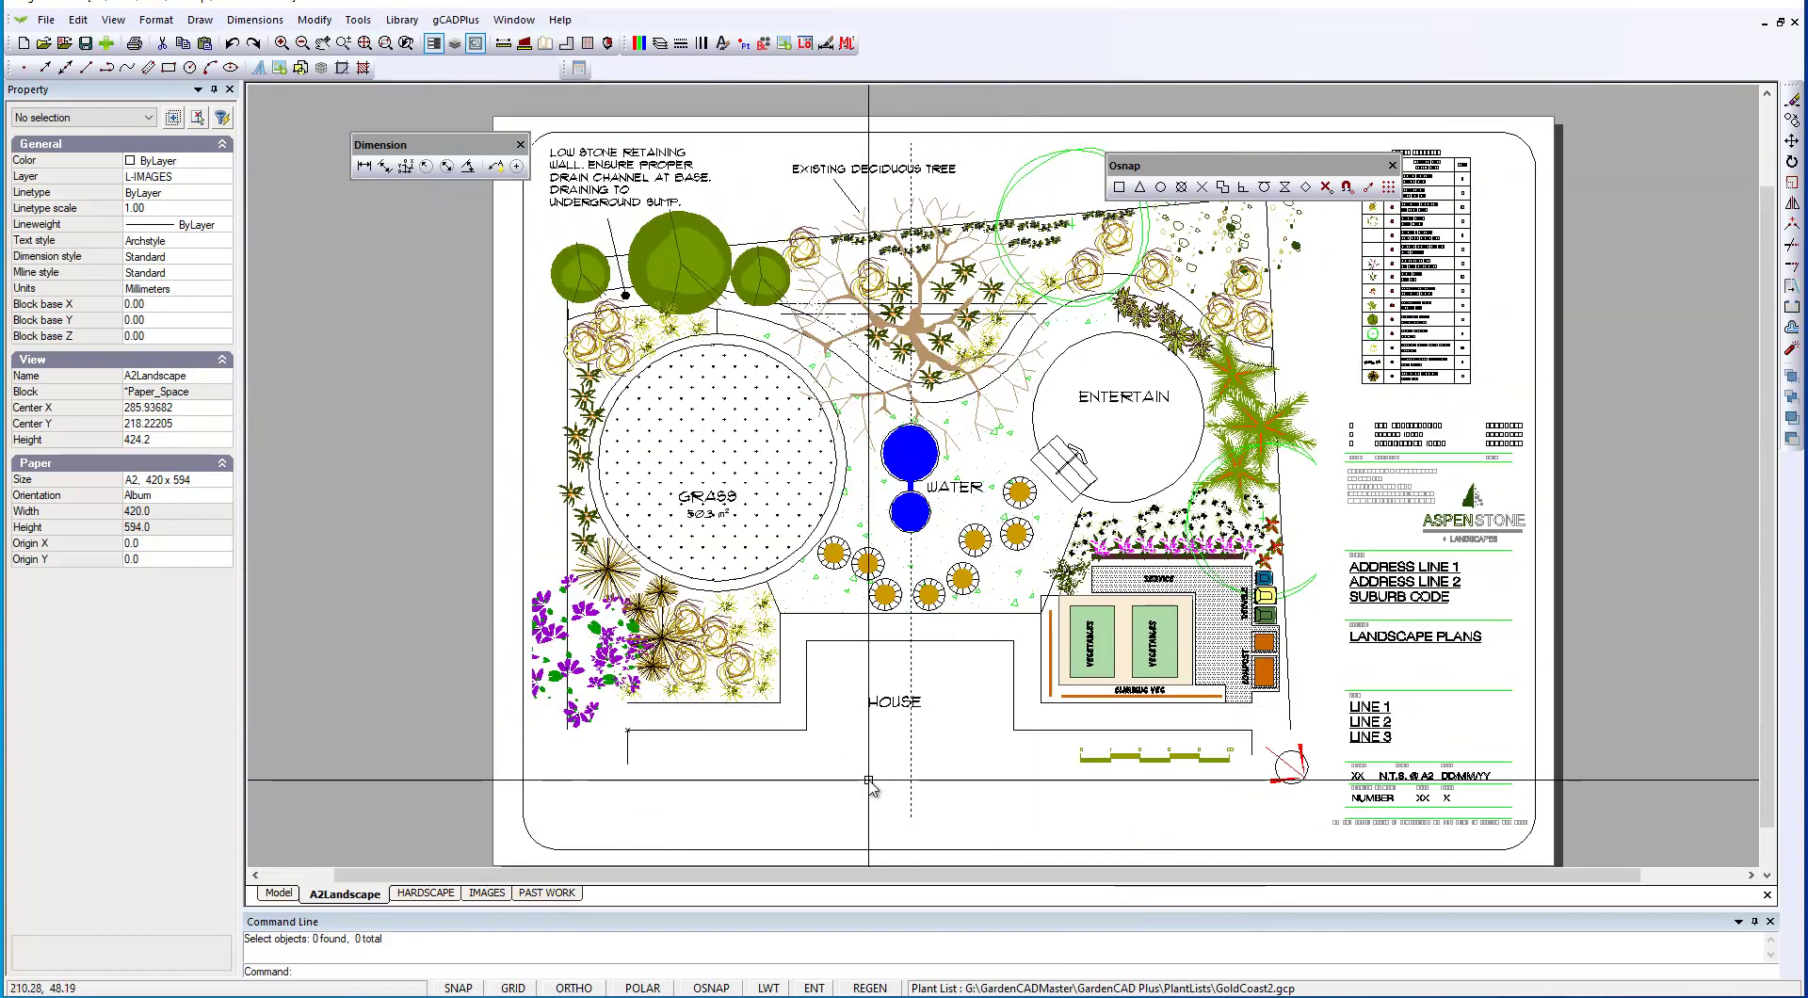